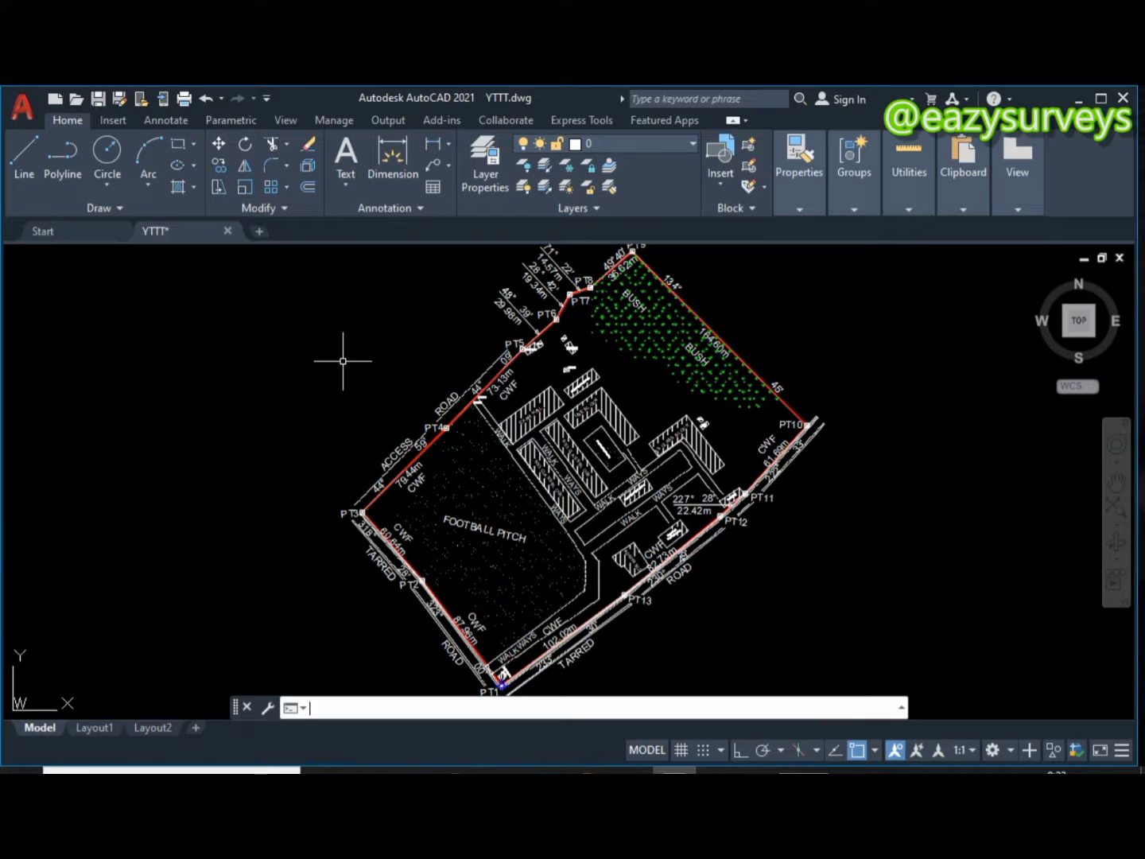
- Start the application-loading command (entered as PP) from the command line
scroll(377, 371, down, 2)
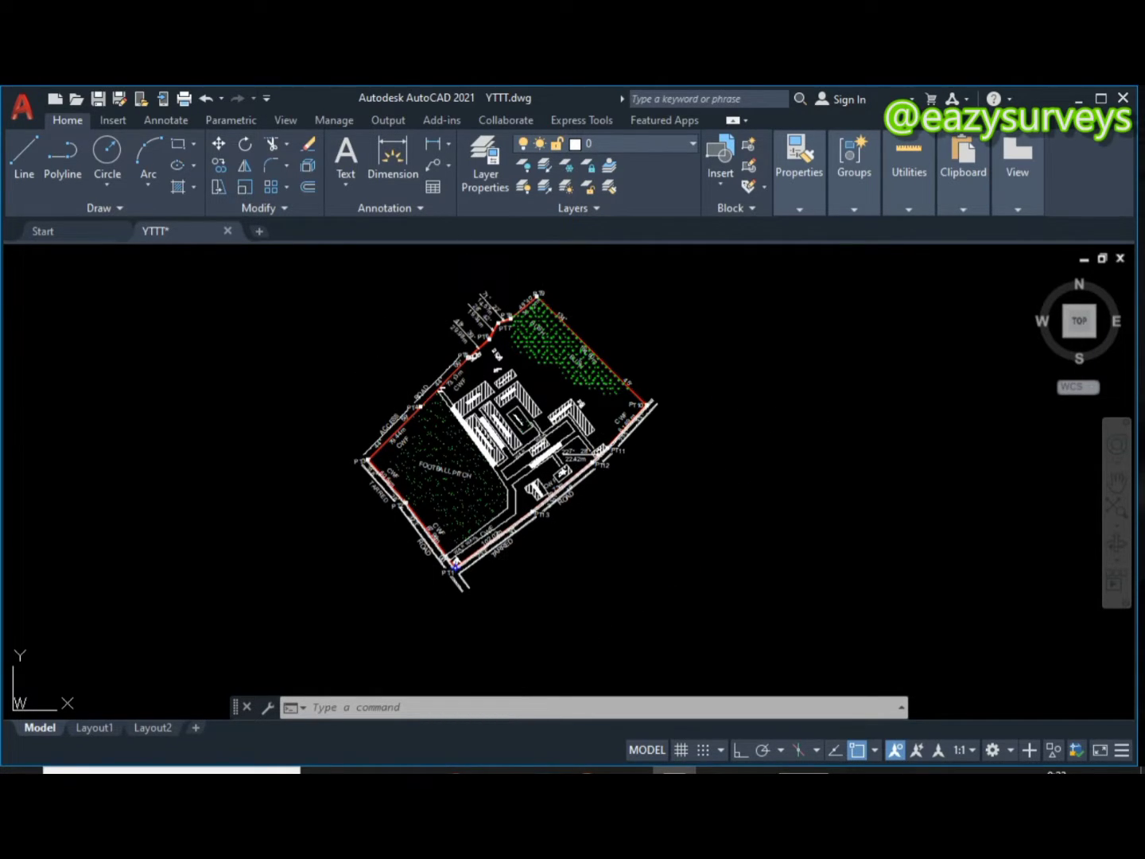
scroll(525, 350, up, 5)
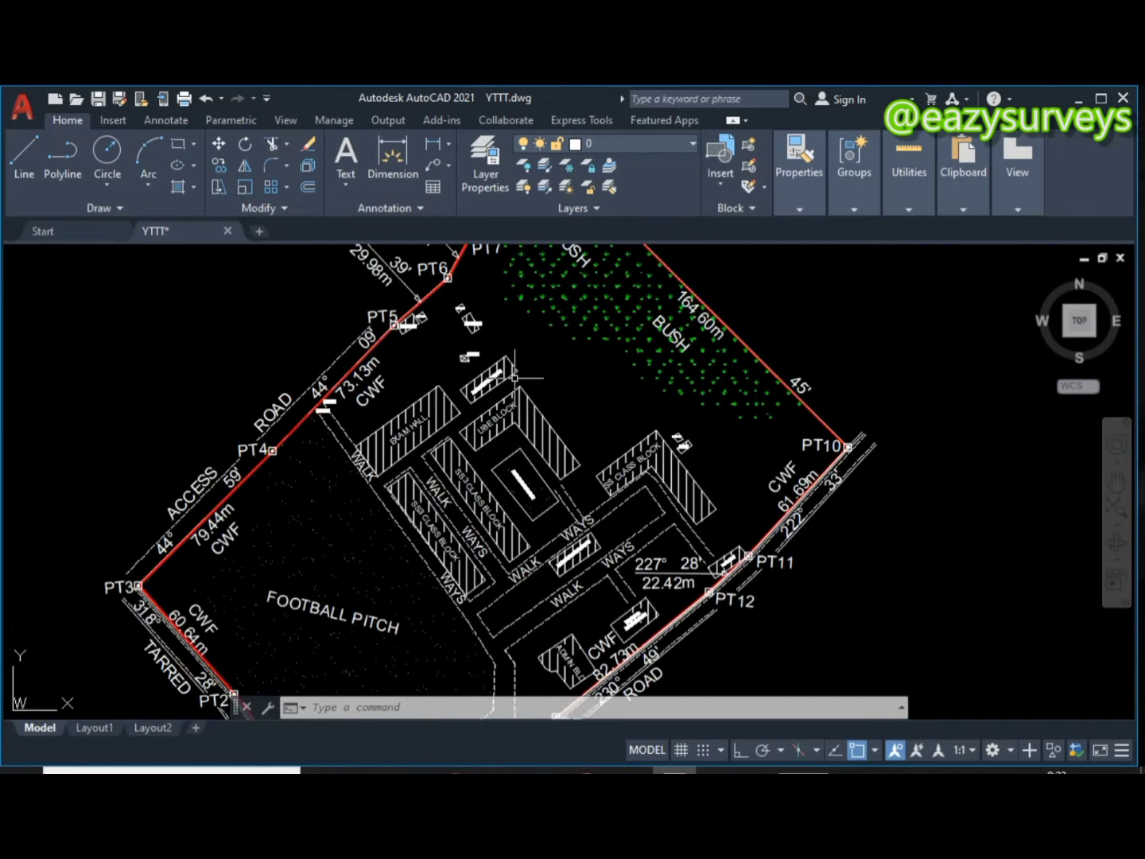
scroll(525, 350, down, 3)
scroll(526, 347, down, 2)
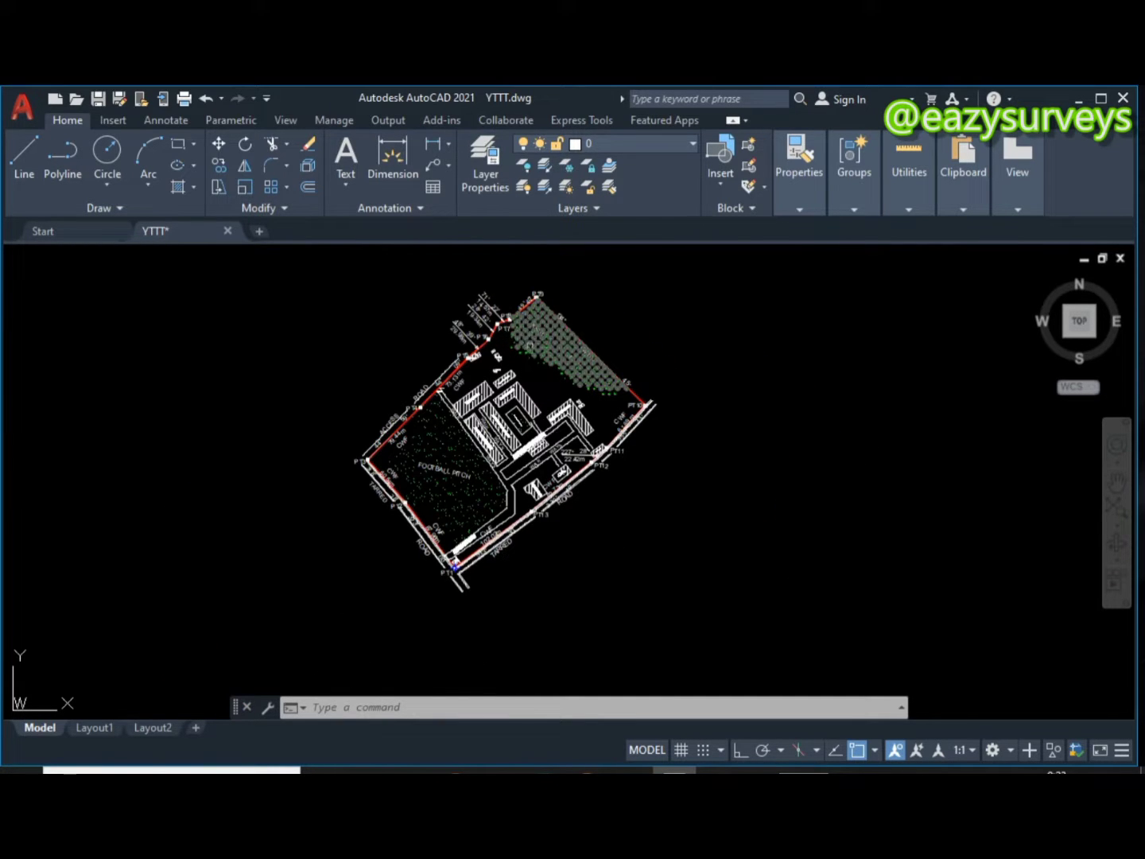
scroll(532, 356, up, 2)
scroll(548, 368, up, 2)
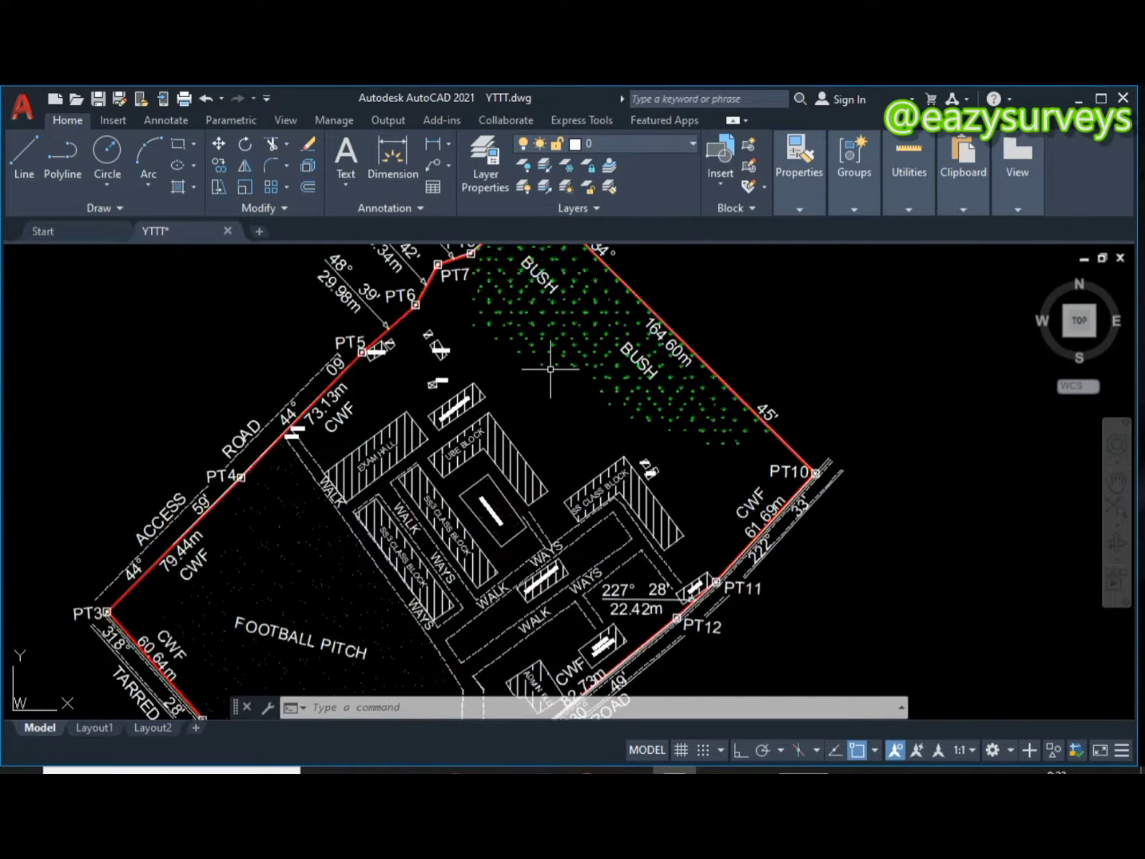
scroll(550, 368, down, 2)
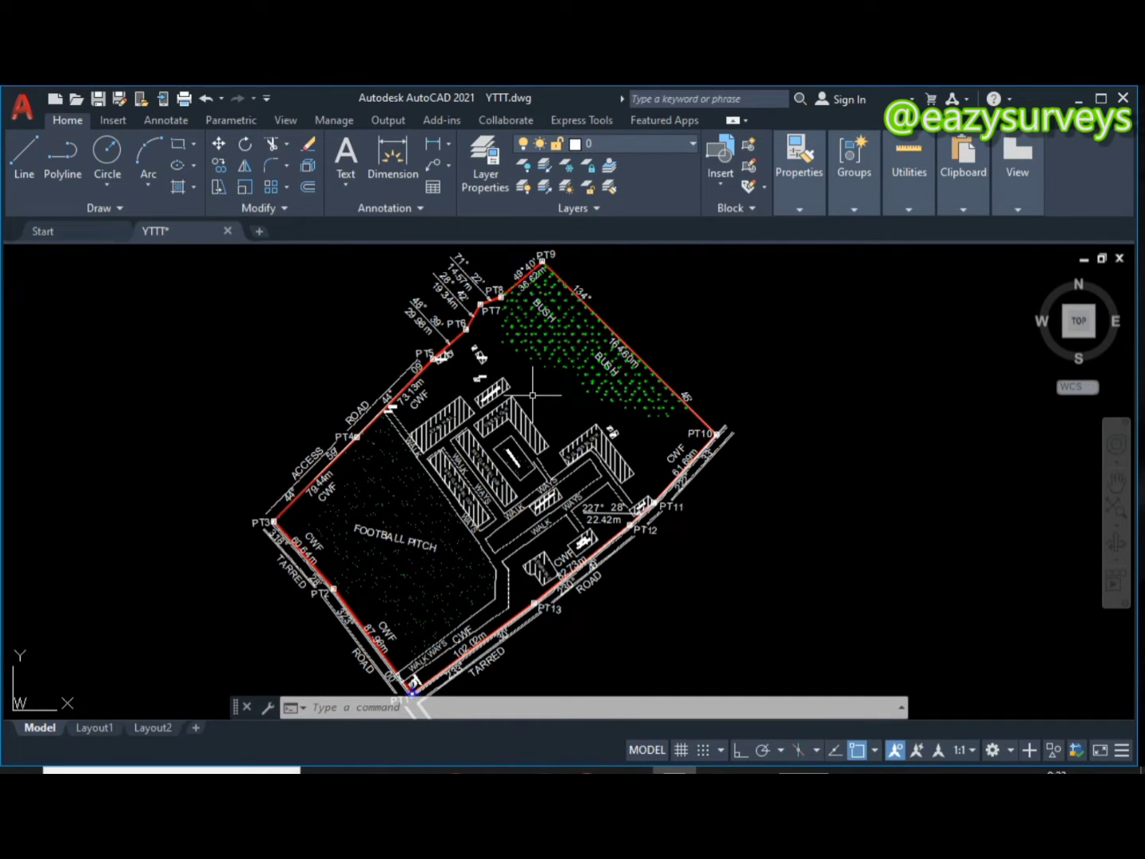
click(365, 707)
text(A)
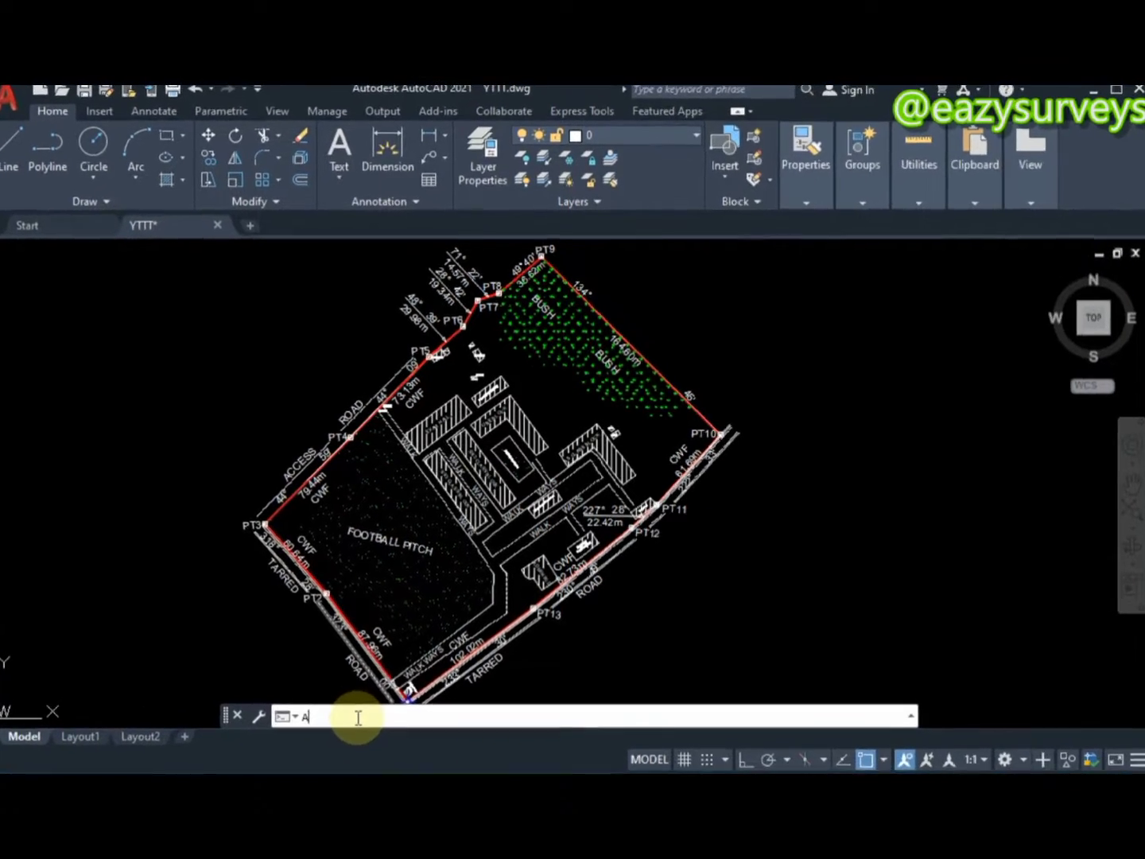
text(PP)
key(Return)
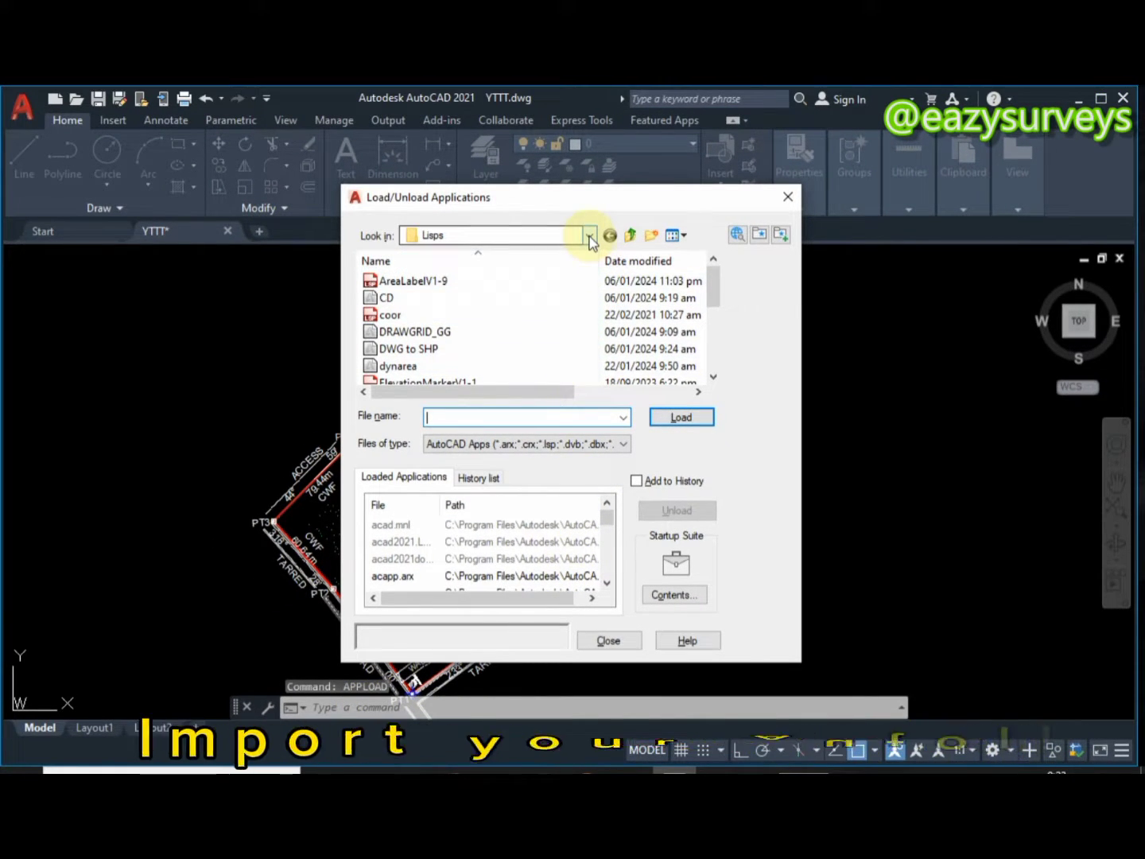
- Load DWG to SHP.VLX from the Lisps folder
click(590, 235)
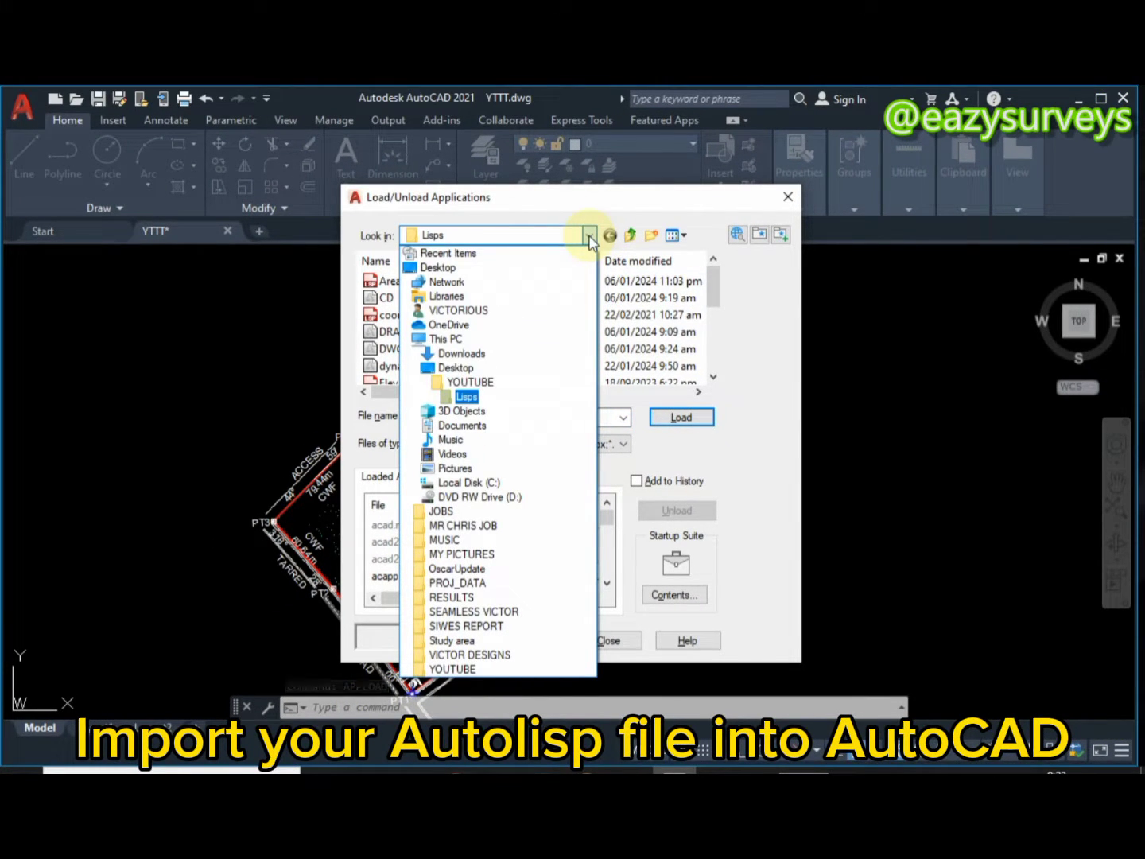
click(469, 397)
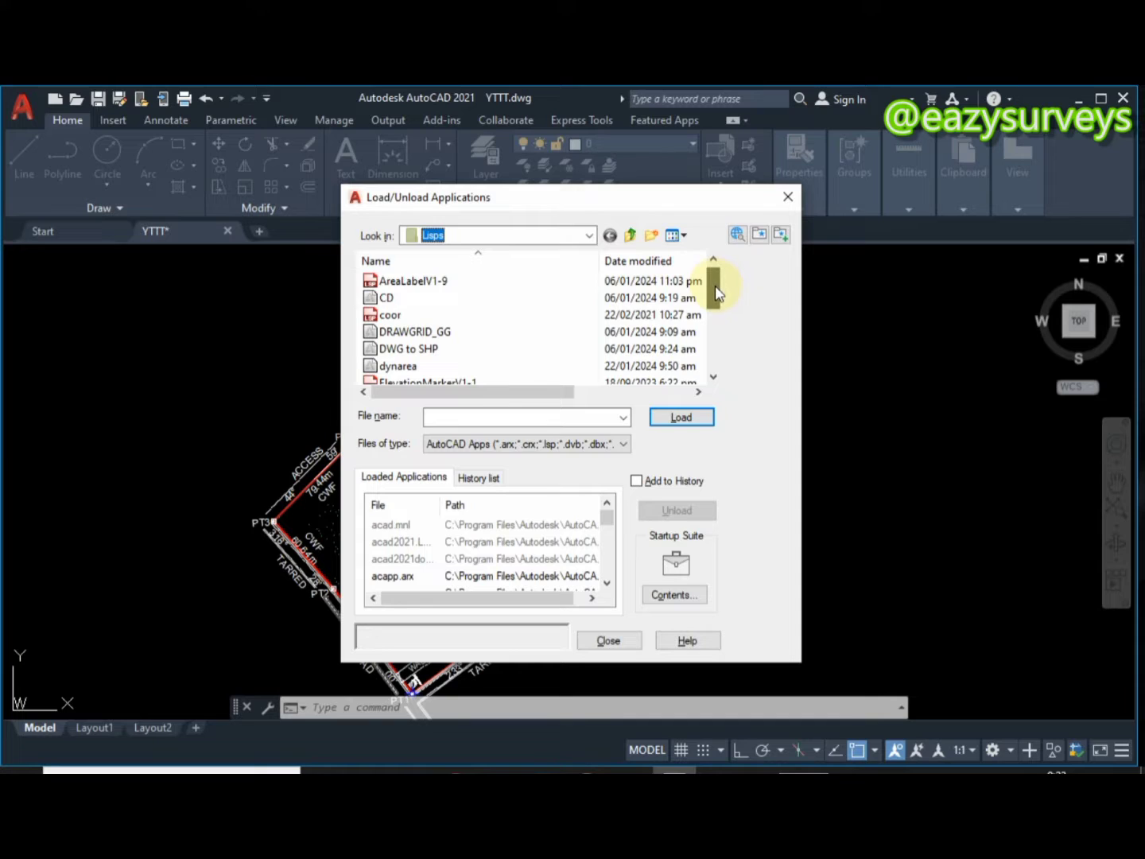
drag(716, 295, 716, 301)
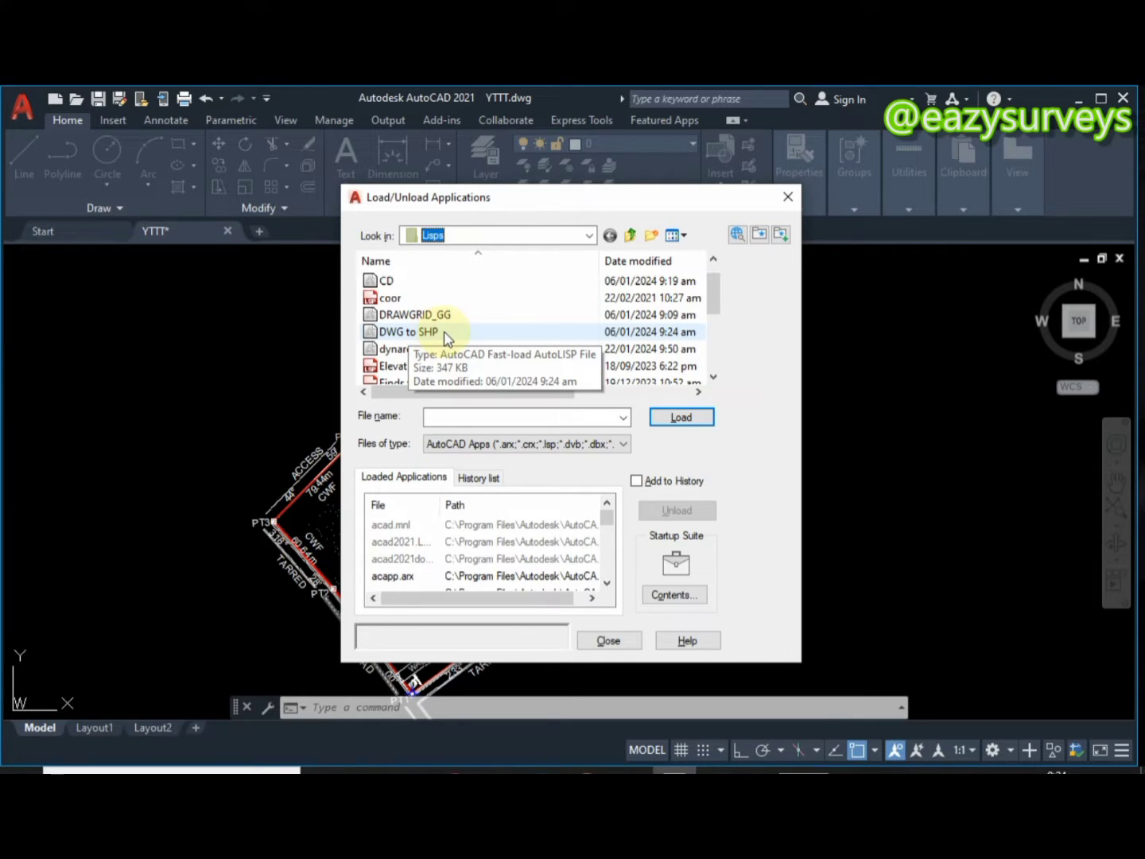
click(445, 338)
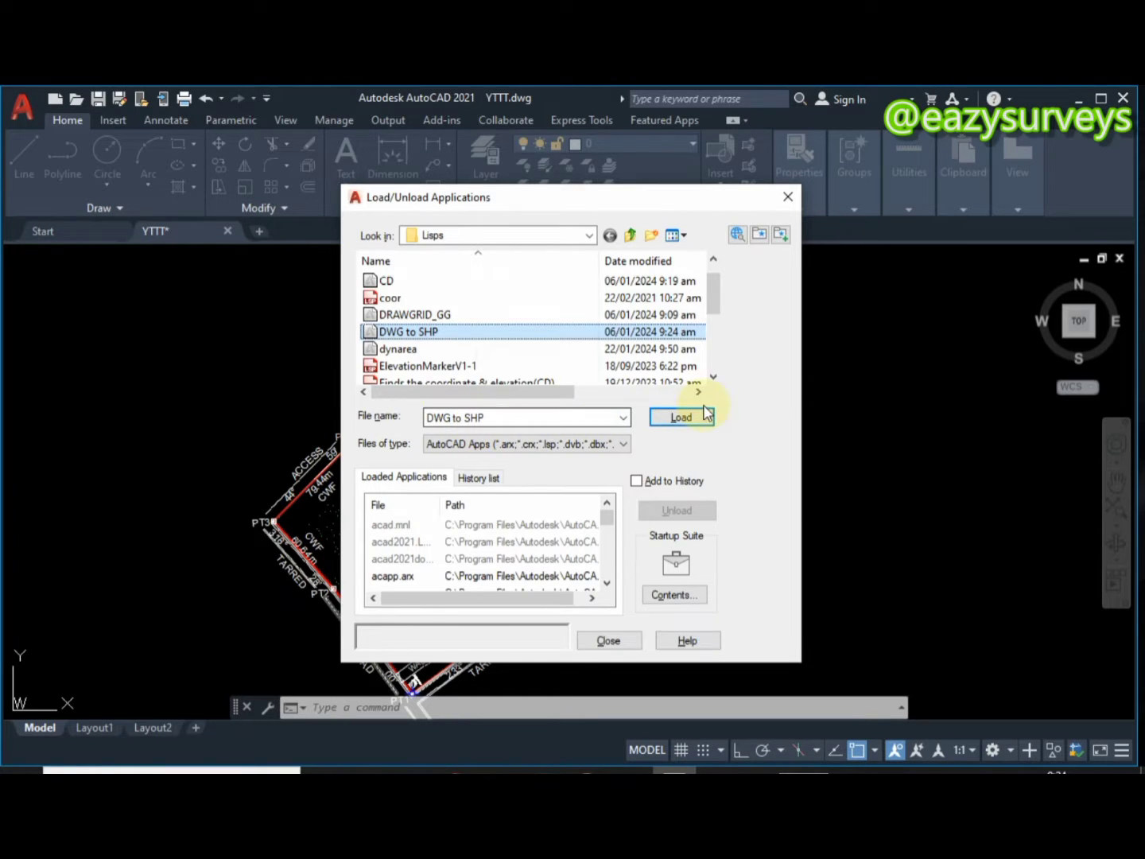
click(676, 420)
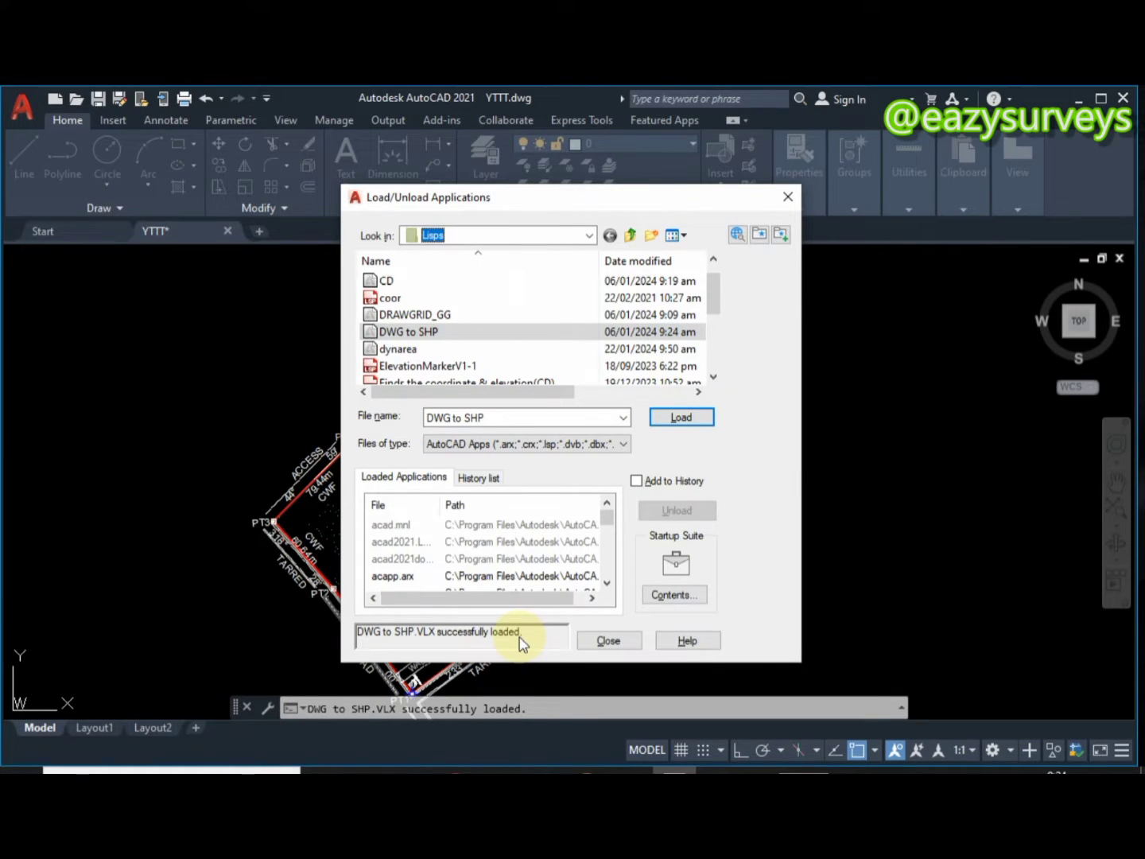
- Close the loader and launch the IRT Import on-line maps tool, keeping Territory as World
click(611, 641)
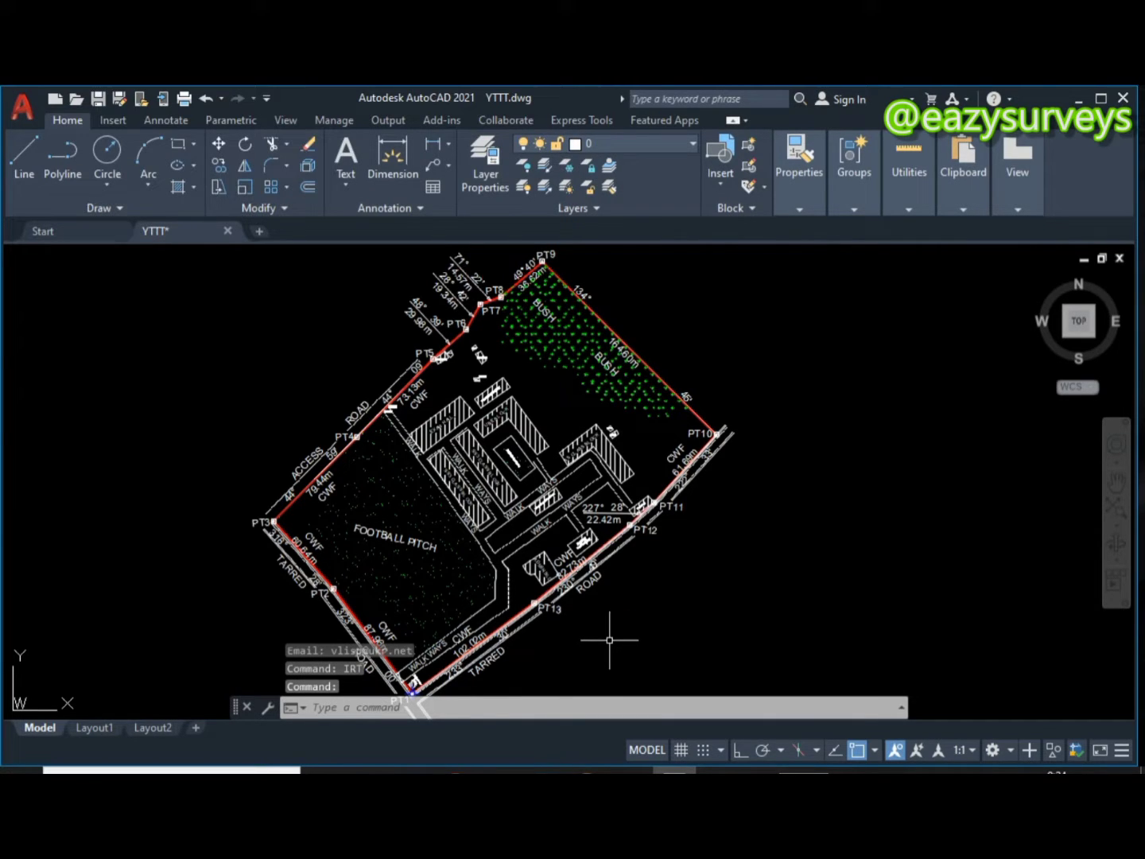
click(419, 709)
text(IRT)
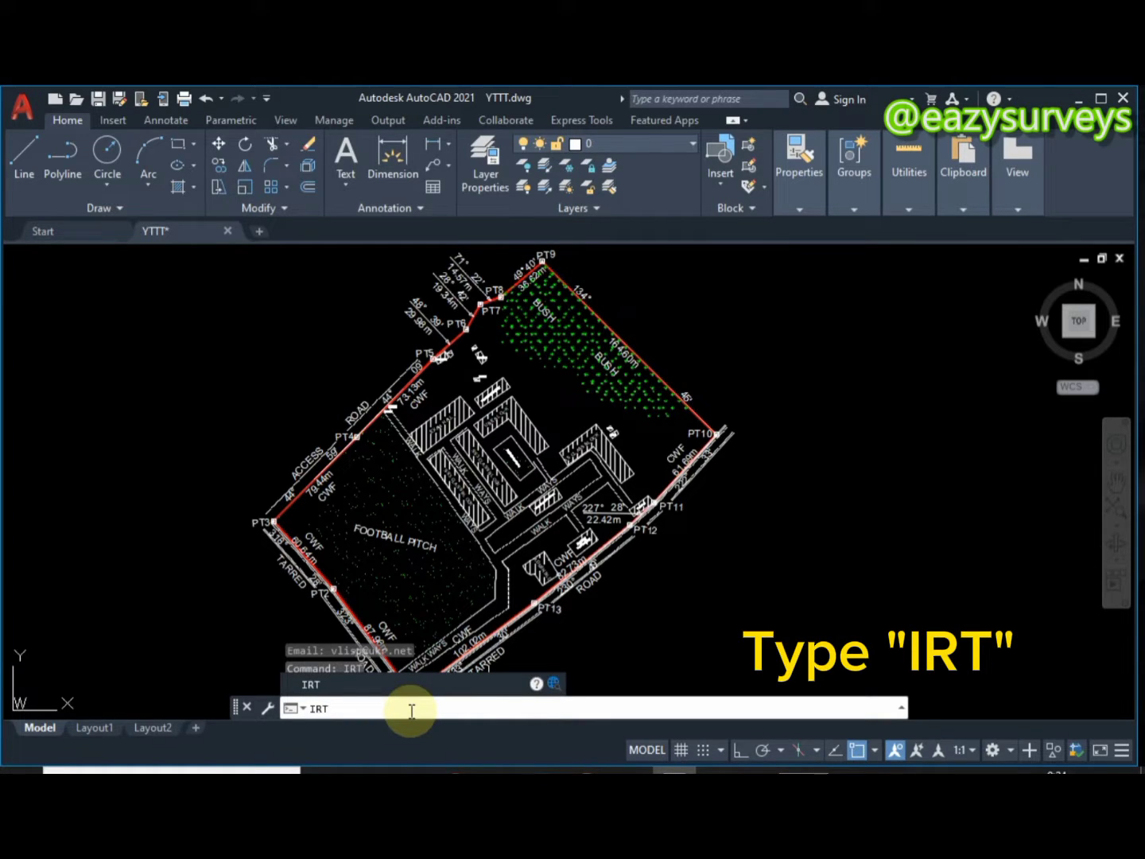
key(Return)
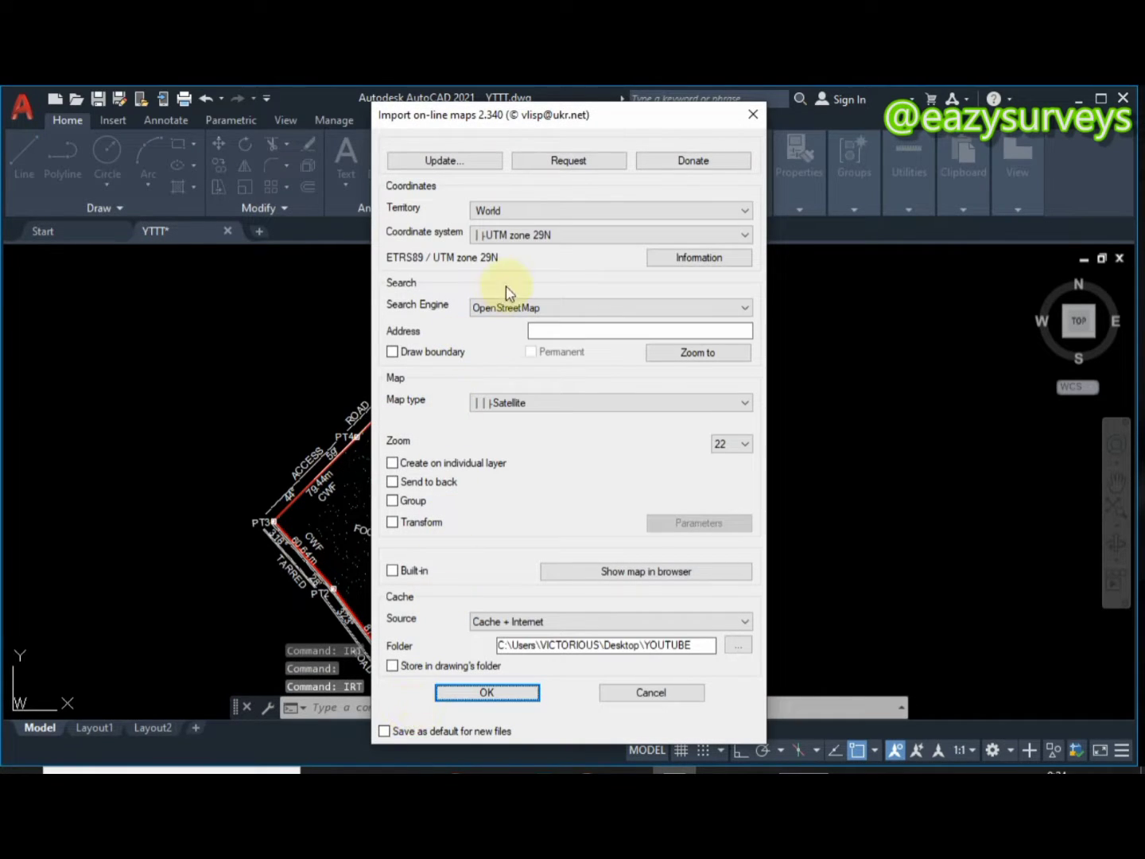
drag(611, 114, 612, 101)
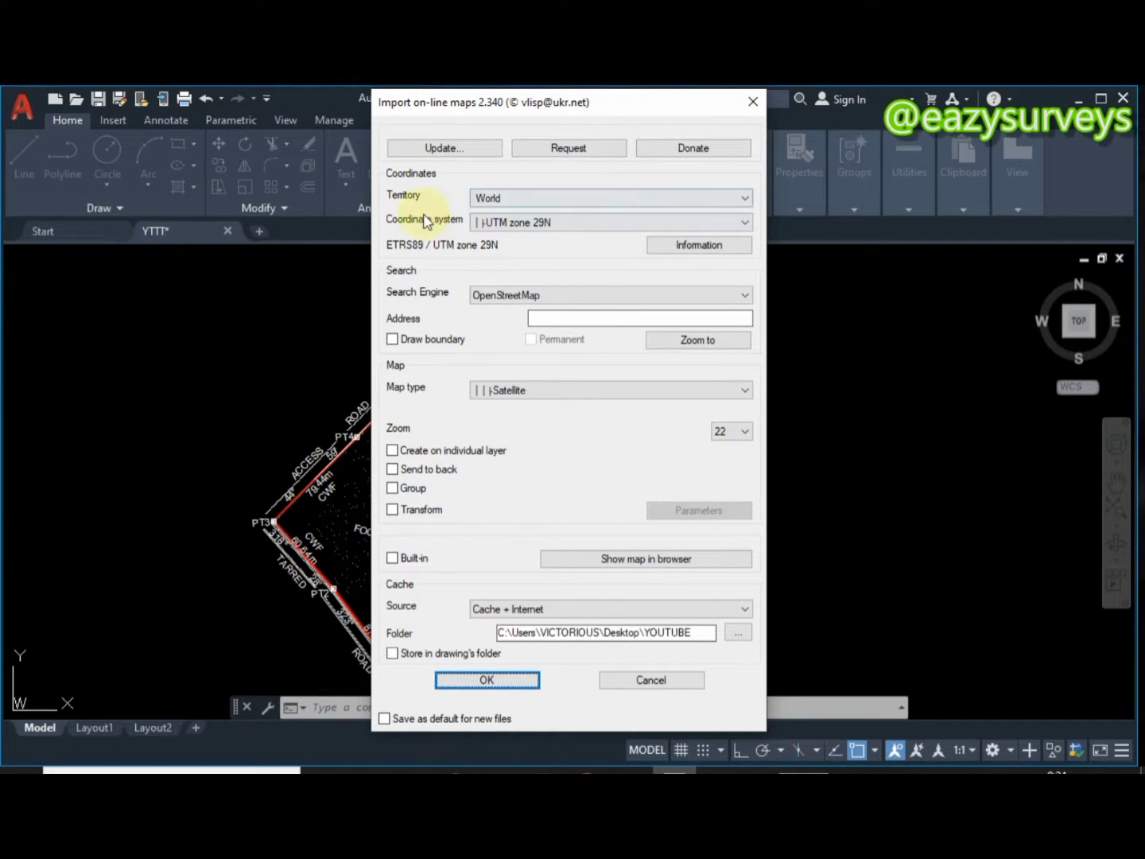
click(565, 198)
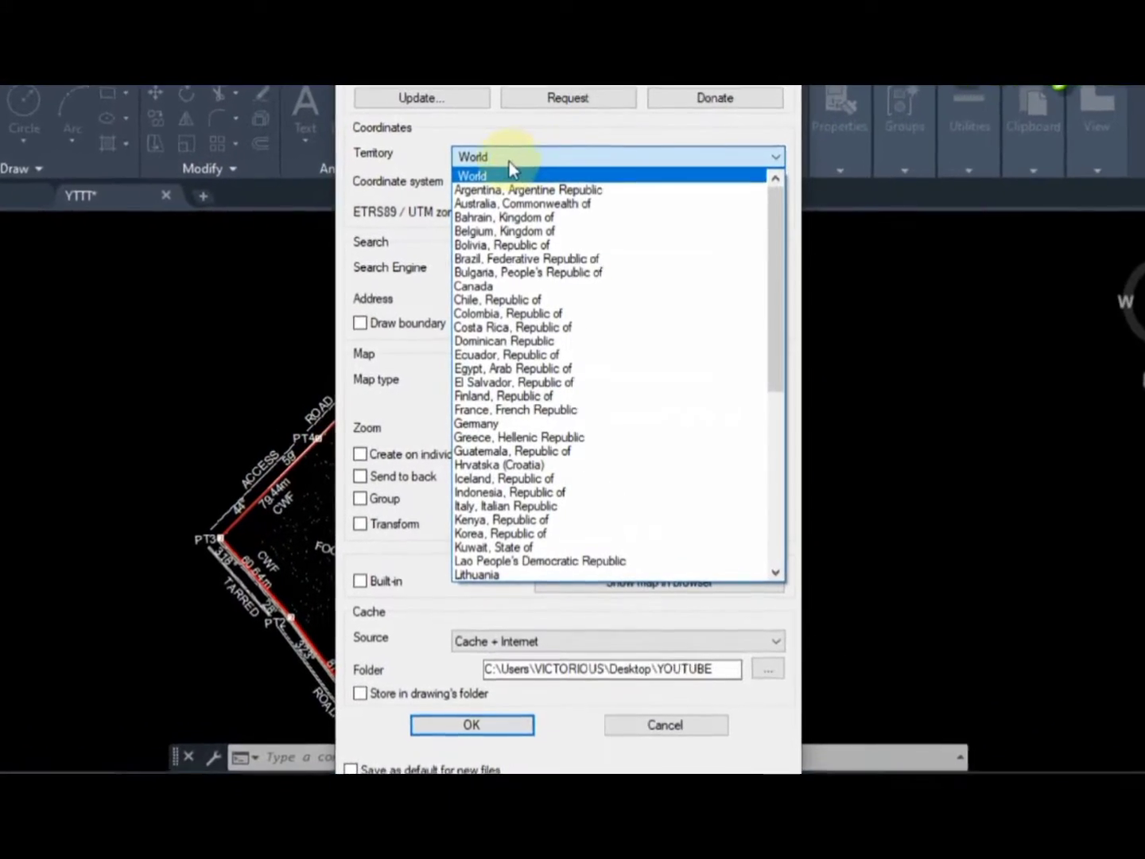
click(521, 142)
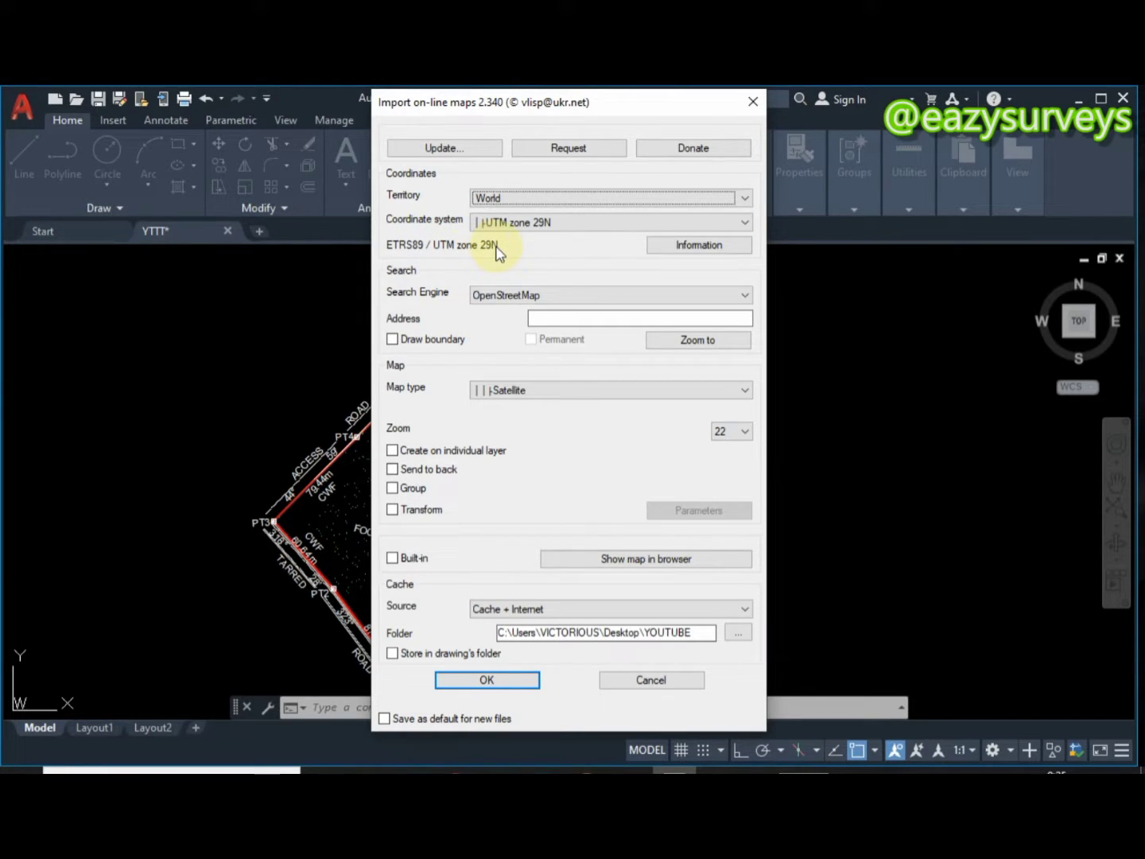
drag(627, 104, 888, 118)
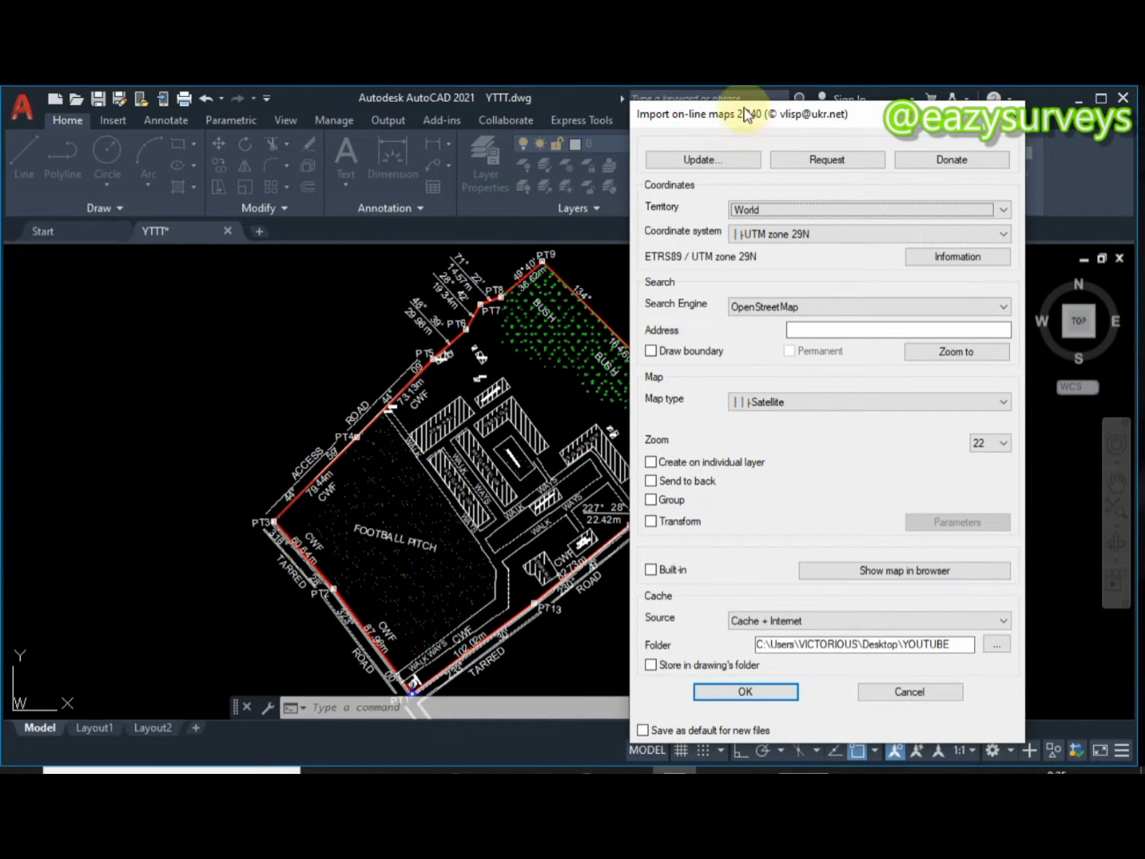
mouse_move(741, 116)
mouse_down()
mouse_move(700, 133)
mouse_move(516, 117)
mouse_up()
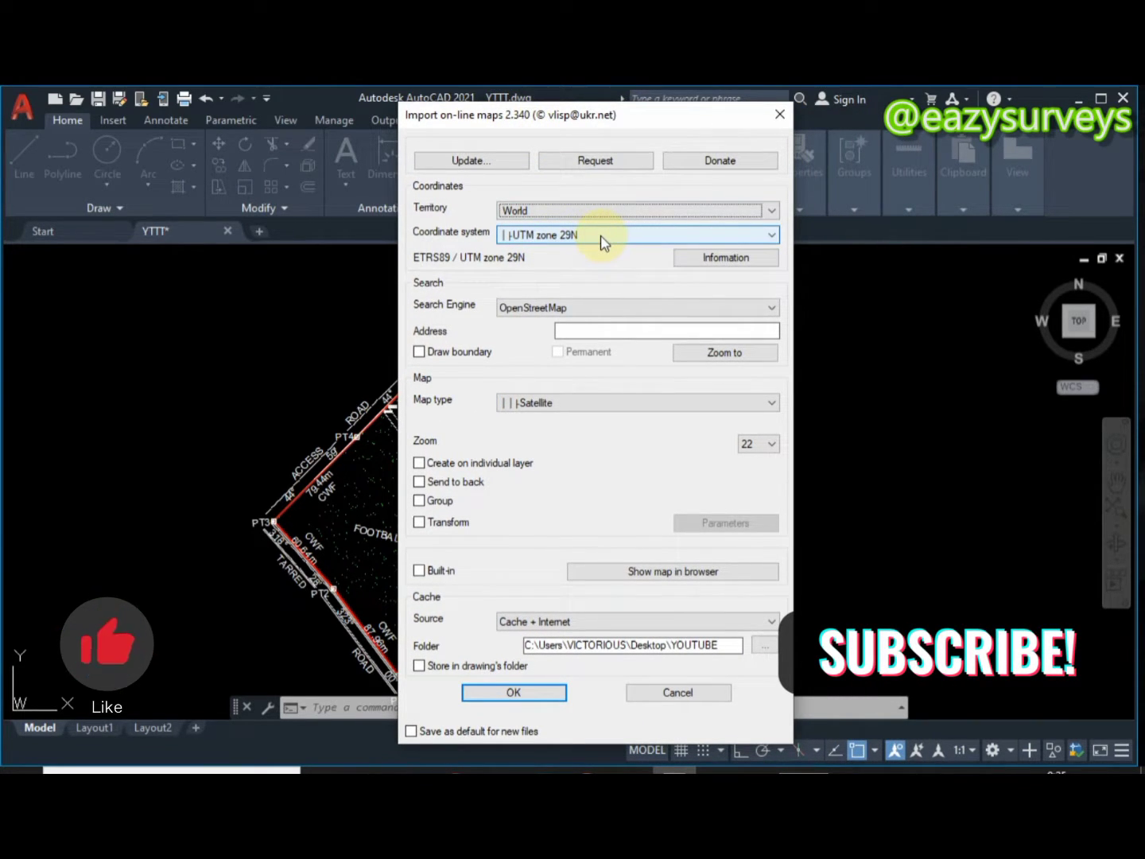
- Choose WGS84 / UTM zone 32N from the Coordinate system list
click(772, 236)
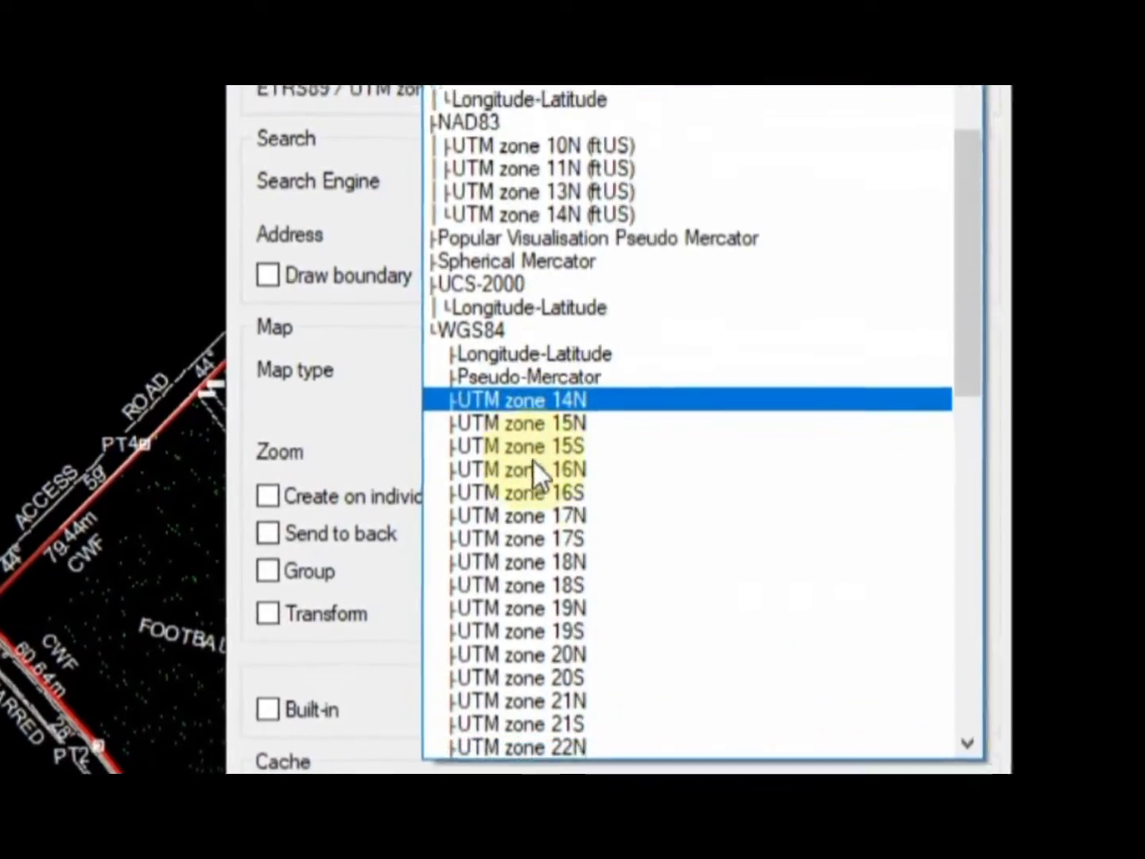
scroll(533, 462, down, 3)
scroll(531, 460, down, 5)
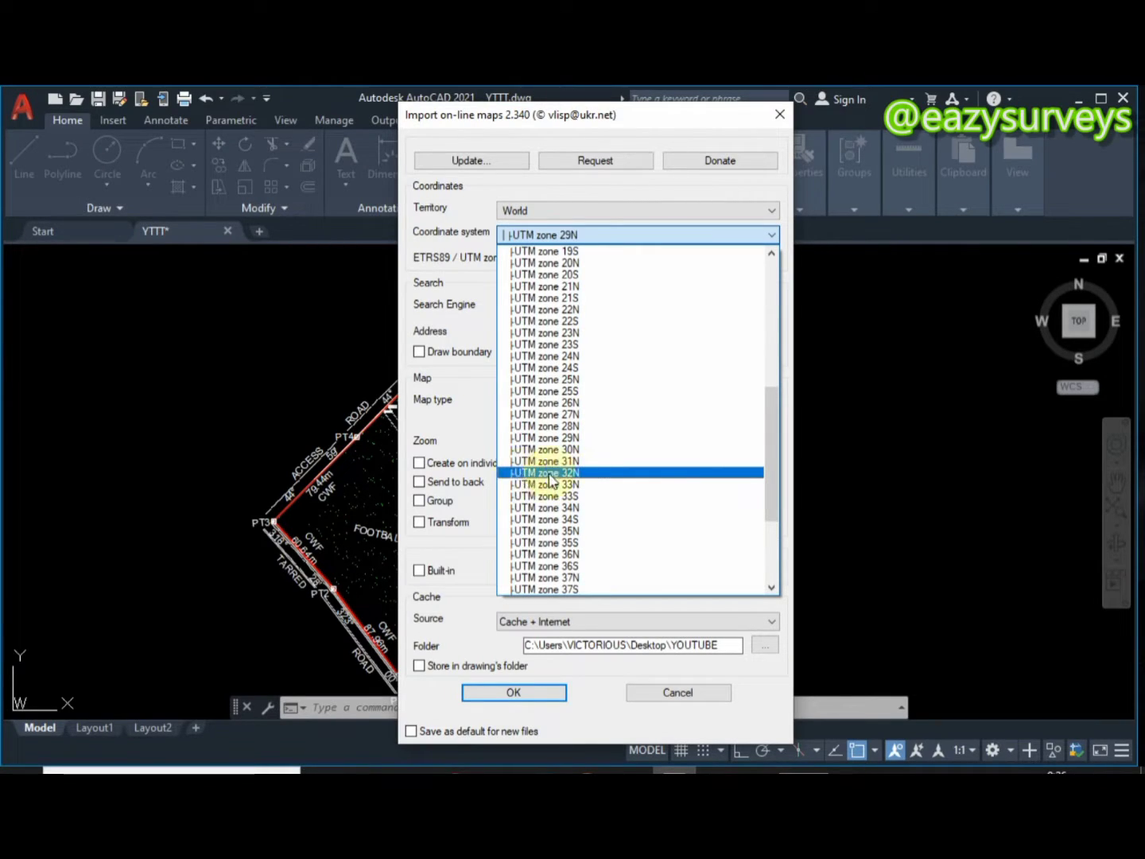
click(551, 476)
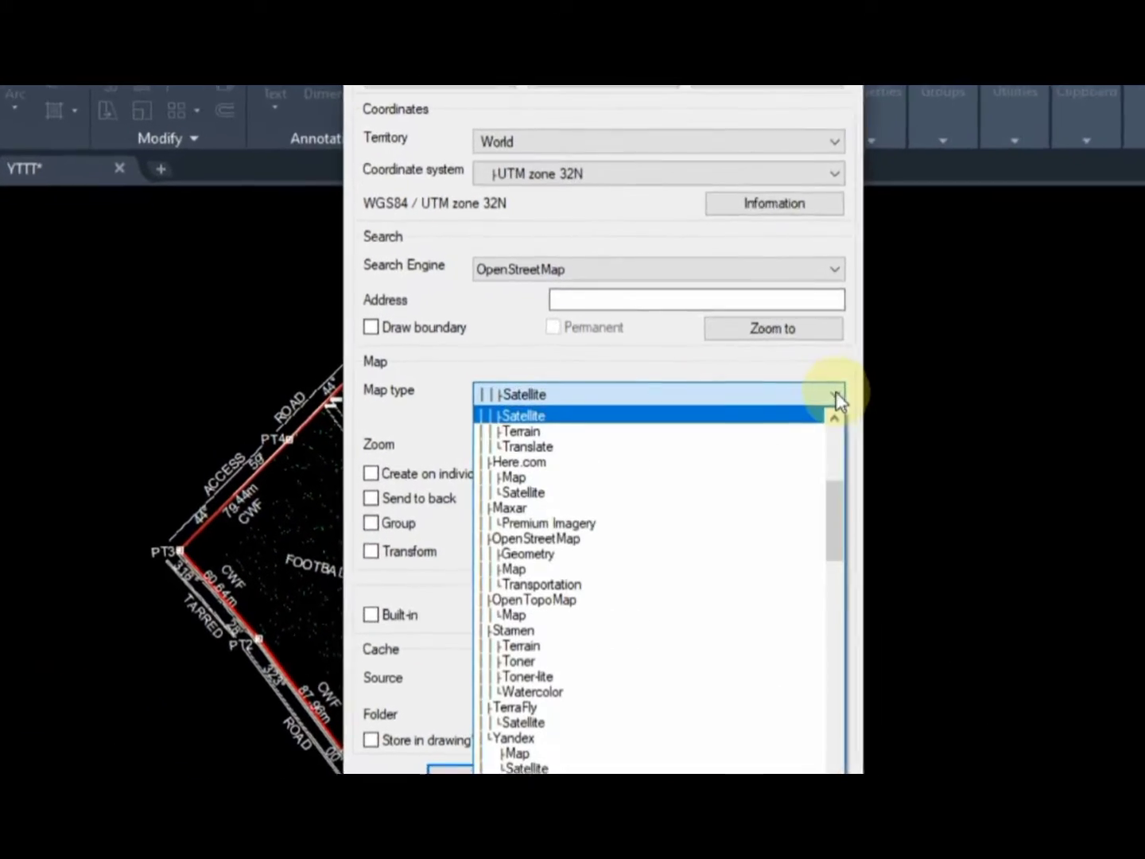
- Set Map type to Local files > SHP > Export and delete the old Folder path
scroll(884, 429, up, 1)
scroll(744, 431, up, 3)
scroll(744, 430, up, 3)
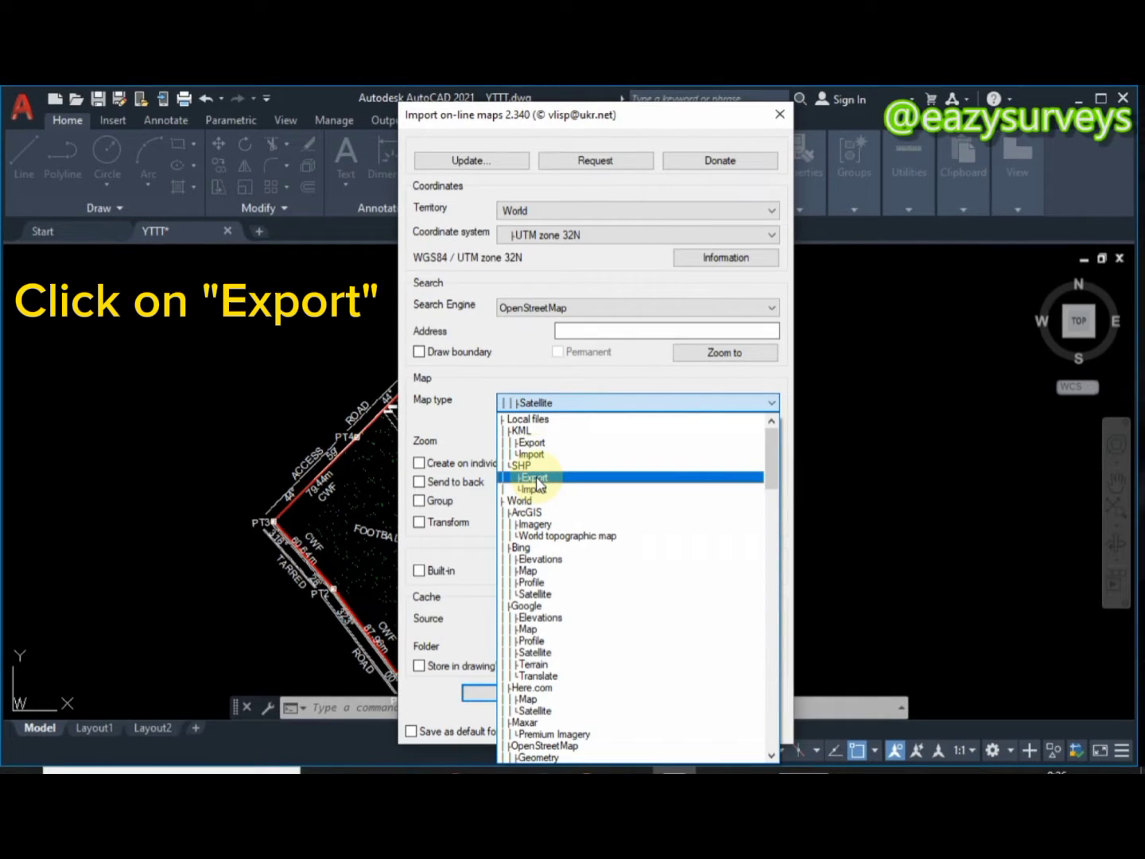
click(534, 476)
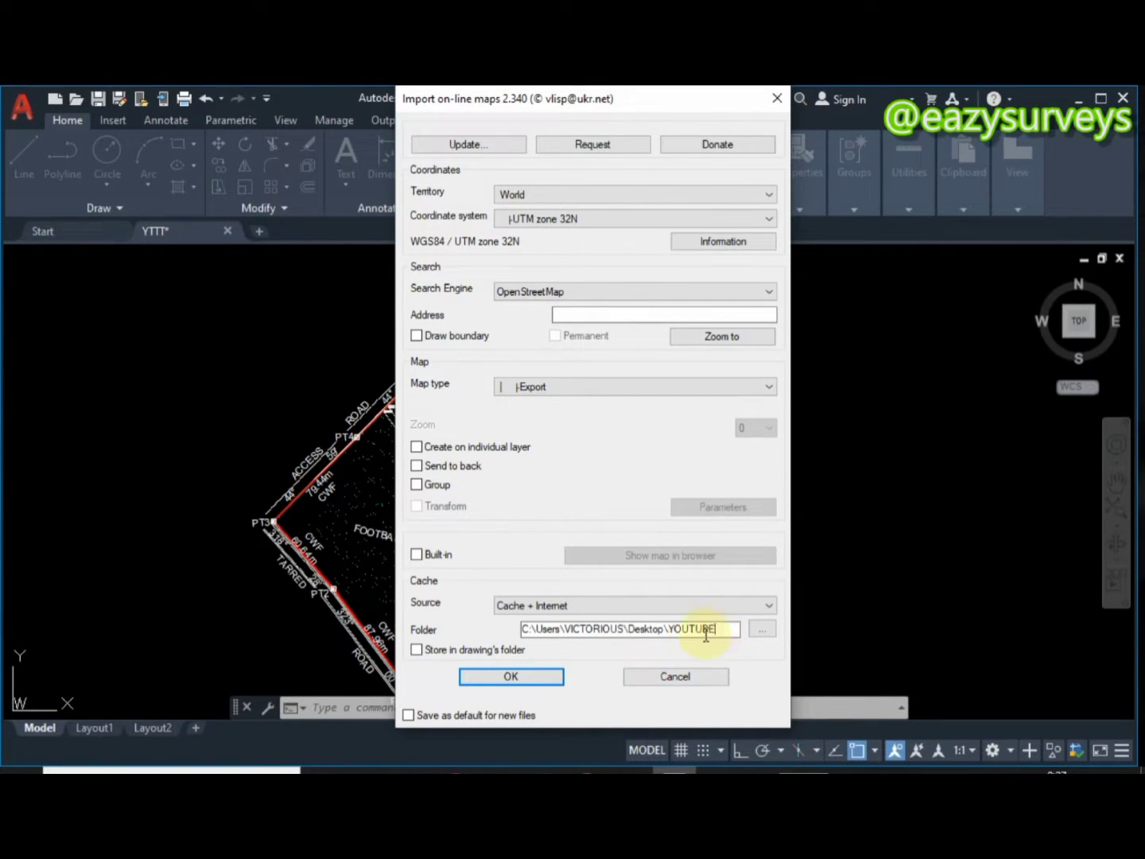
drag(699, 633, 561, 638)
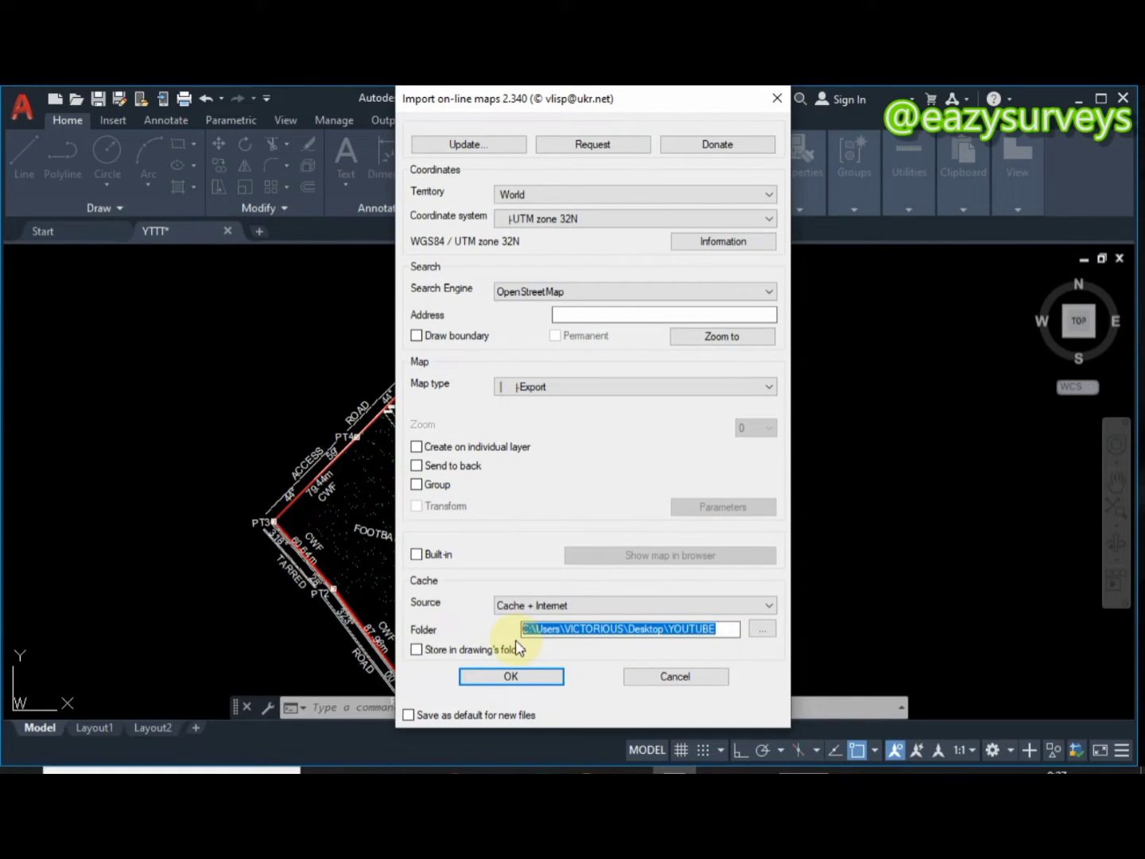
key(BackSpace)
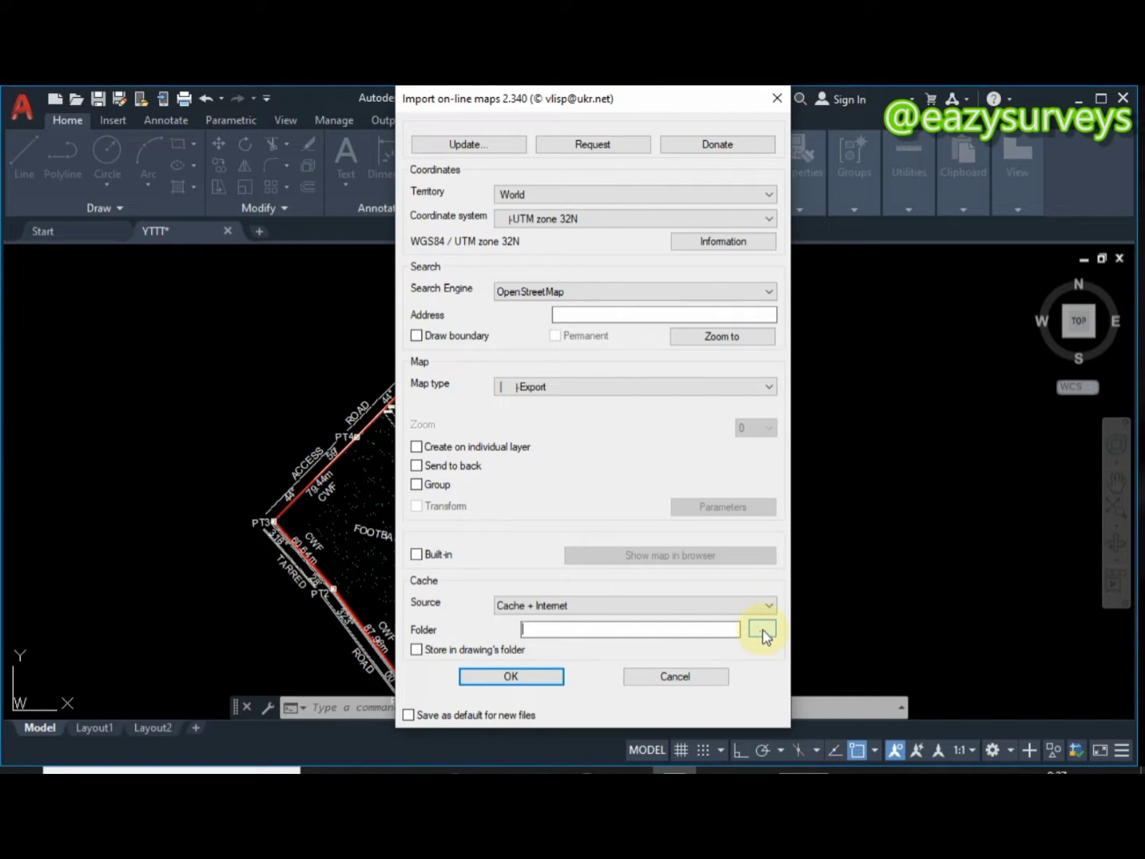
- Point the Folder path to the YOUTUBE folder on the Desktop
click(762, 630)
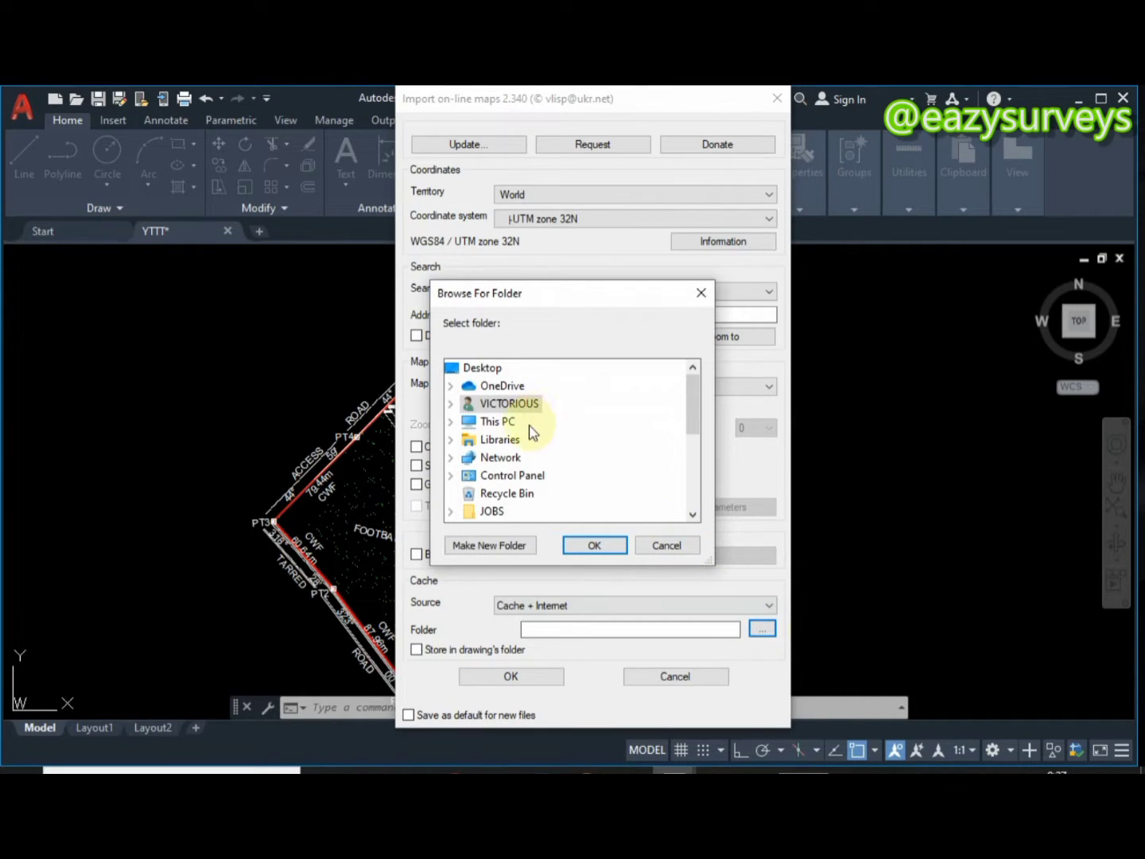
scroll(529, 441, down, 1)
scroll(529, 447, down, 1)
scroll(529, 450, down, 1)
scroll(529, 450, down, 1)
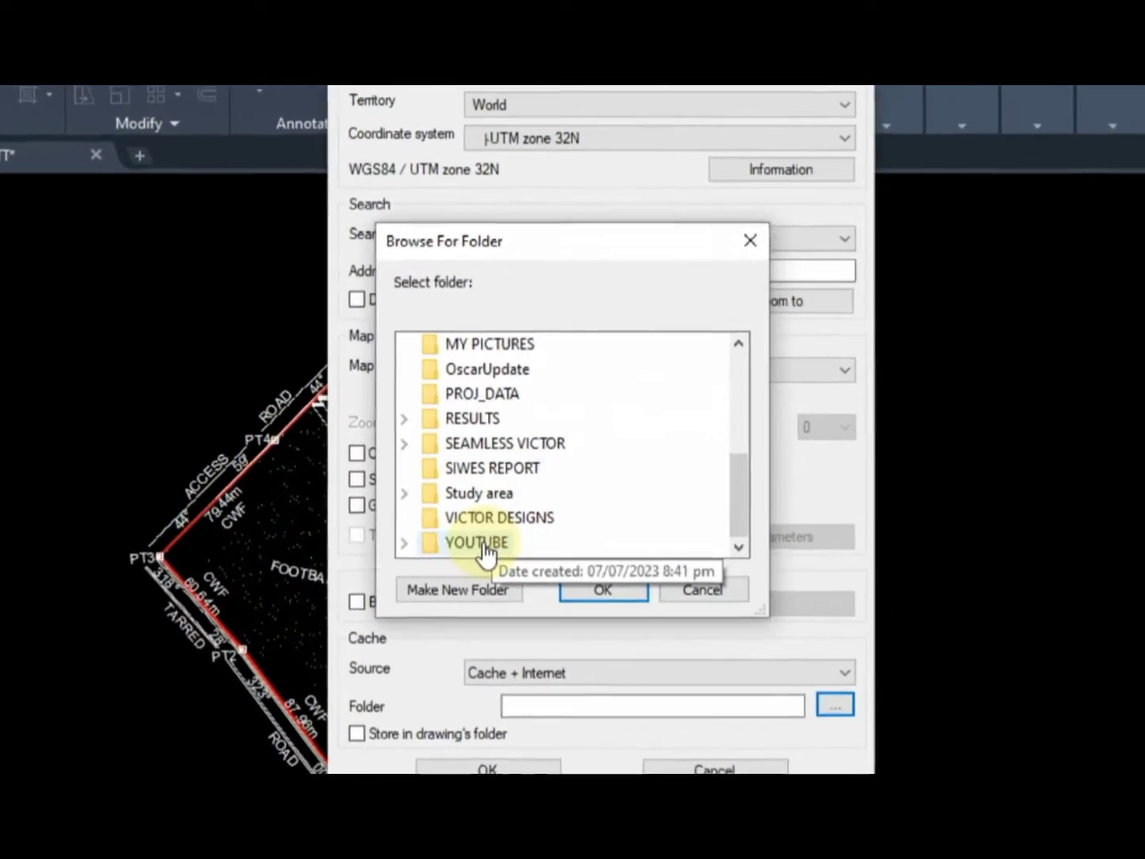
double_click(471, 561)
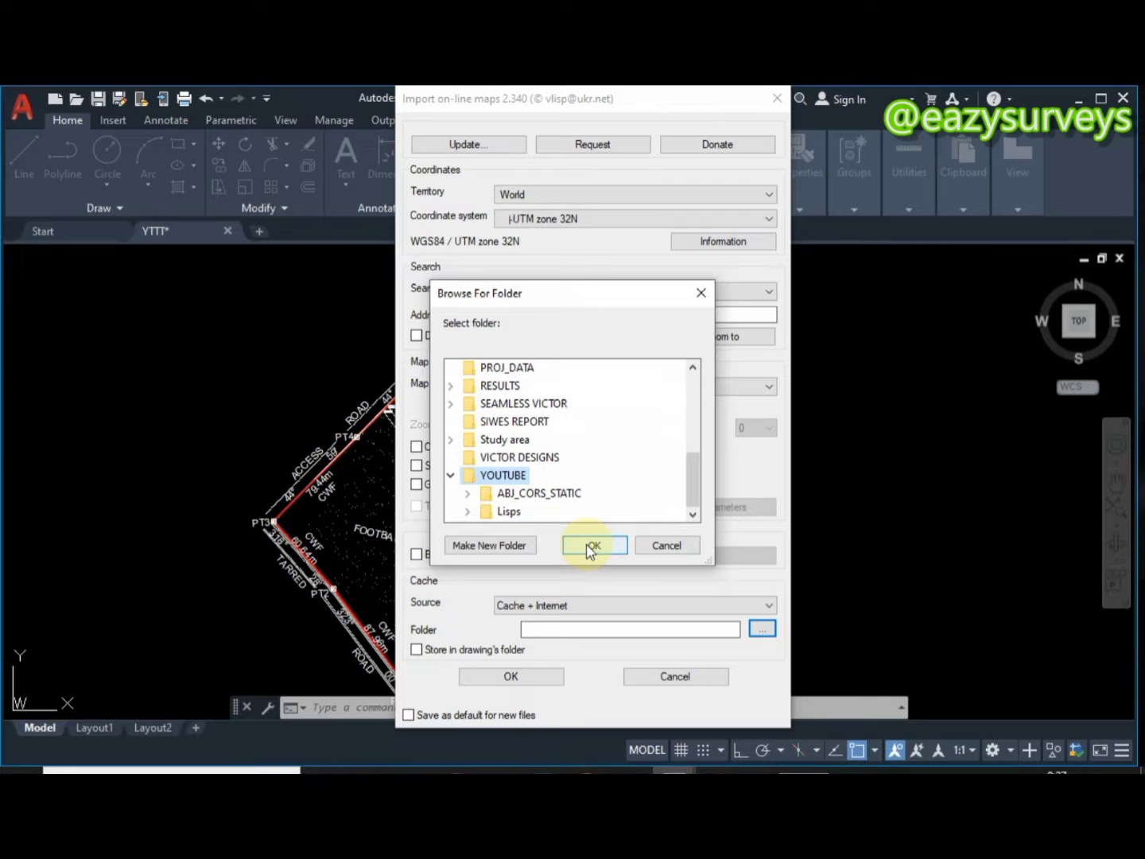
click(591, 548)
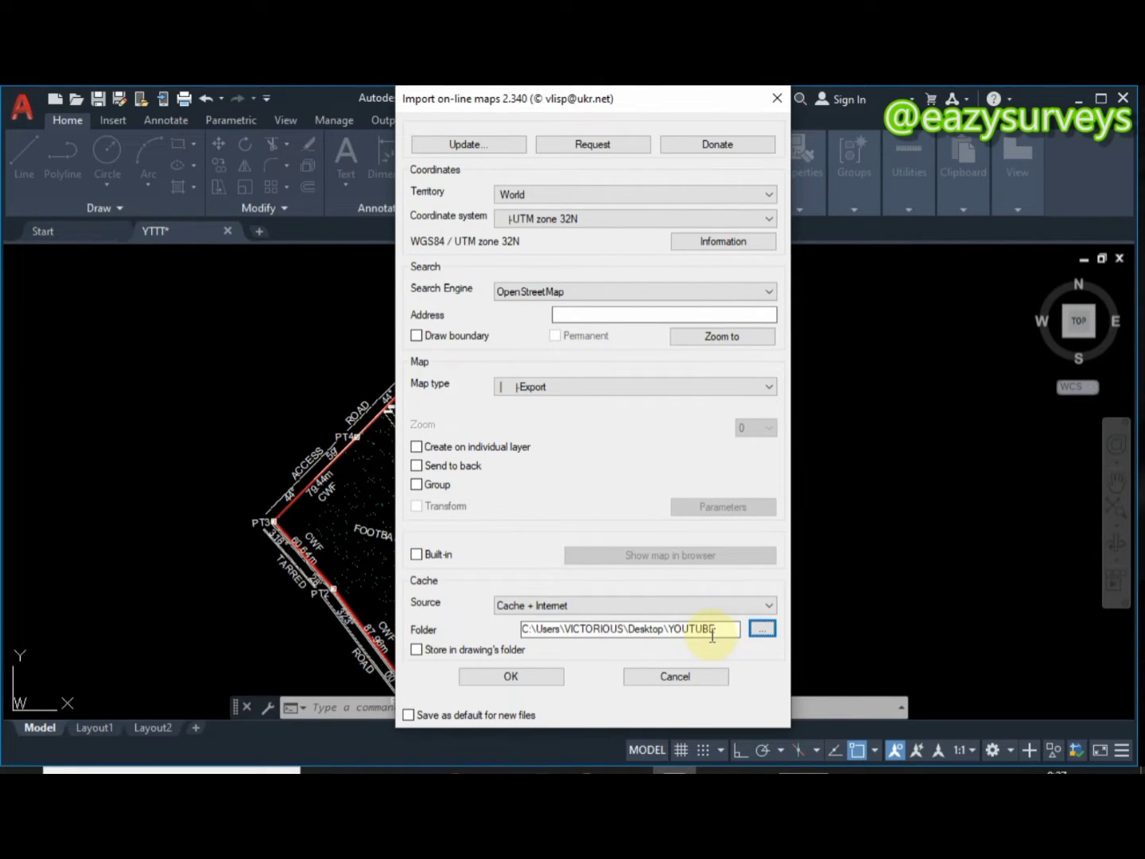
- Accept the import settings and window-select all 97 survey-plan objects
click(483, 678)
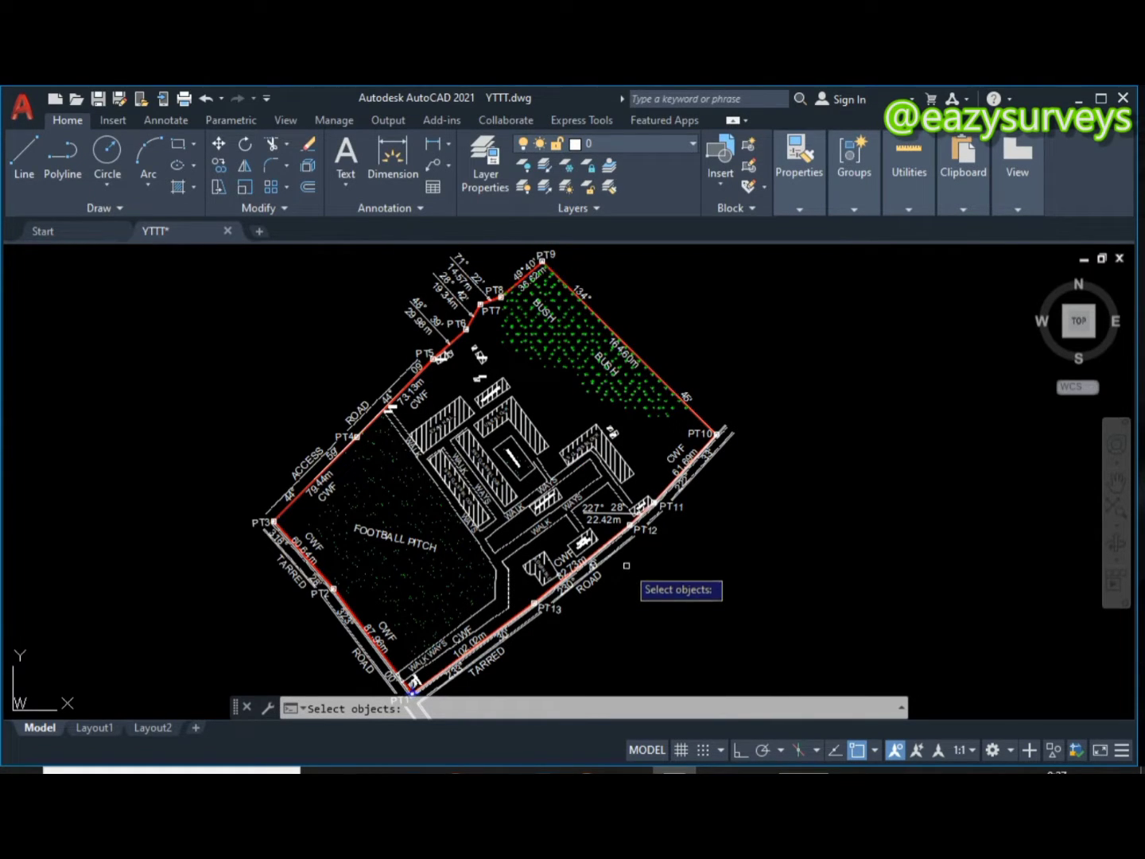
scroll(627, 567, down, 4)
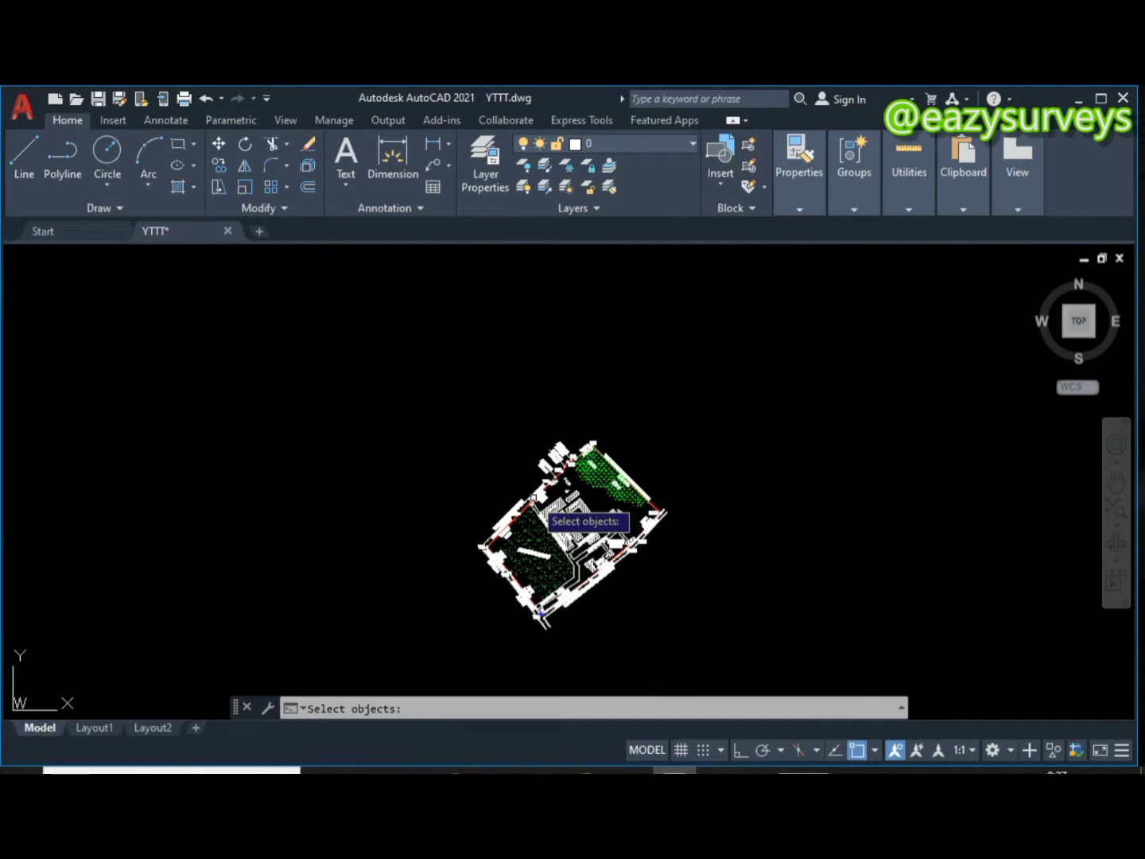
scroll(598, 598, up, 2)
scroll(664, 592, up, 4)
scroll(665, 592, down, 3)
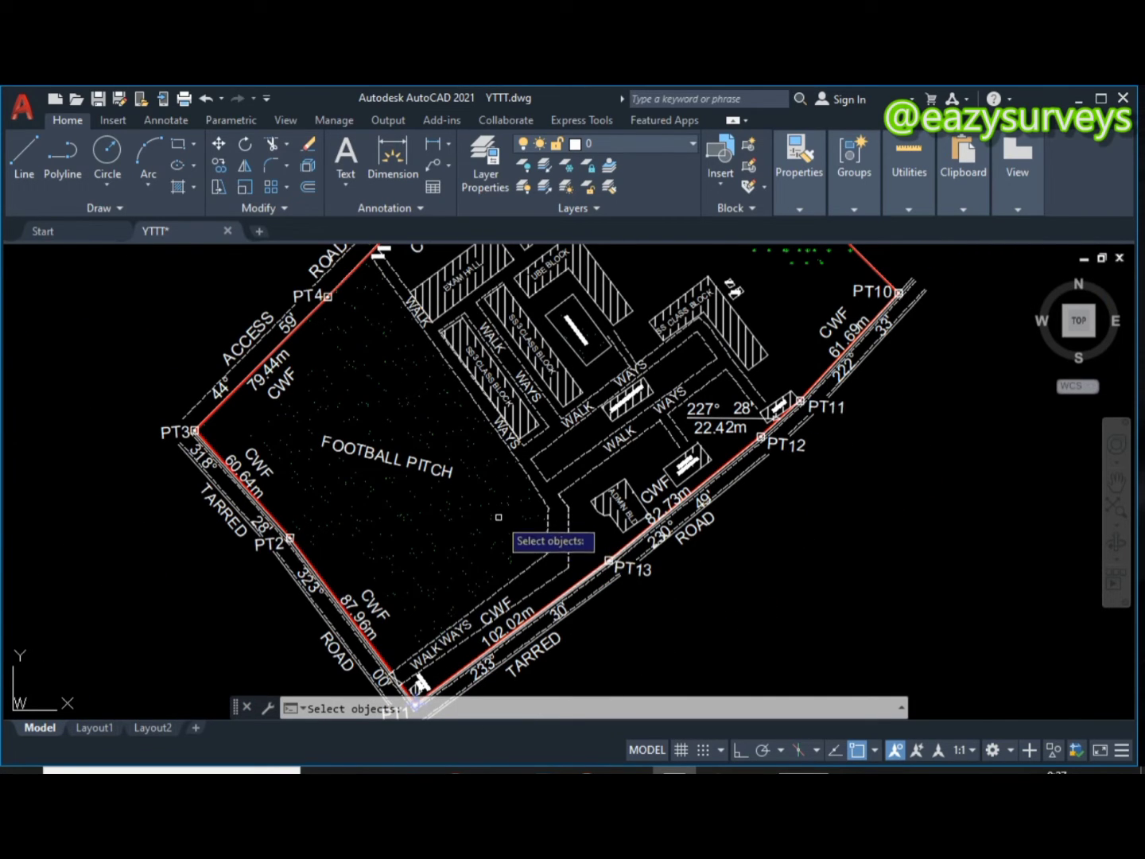
scroll(540, 548, down, 2)
scroll(540, 547, down, 2)
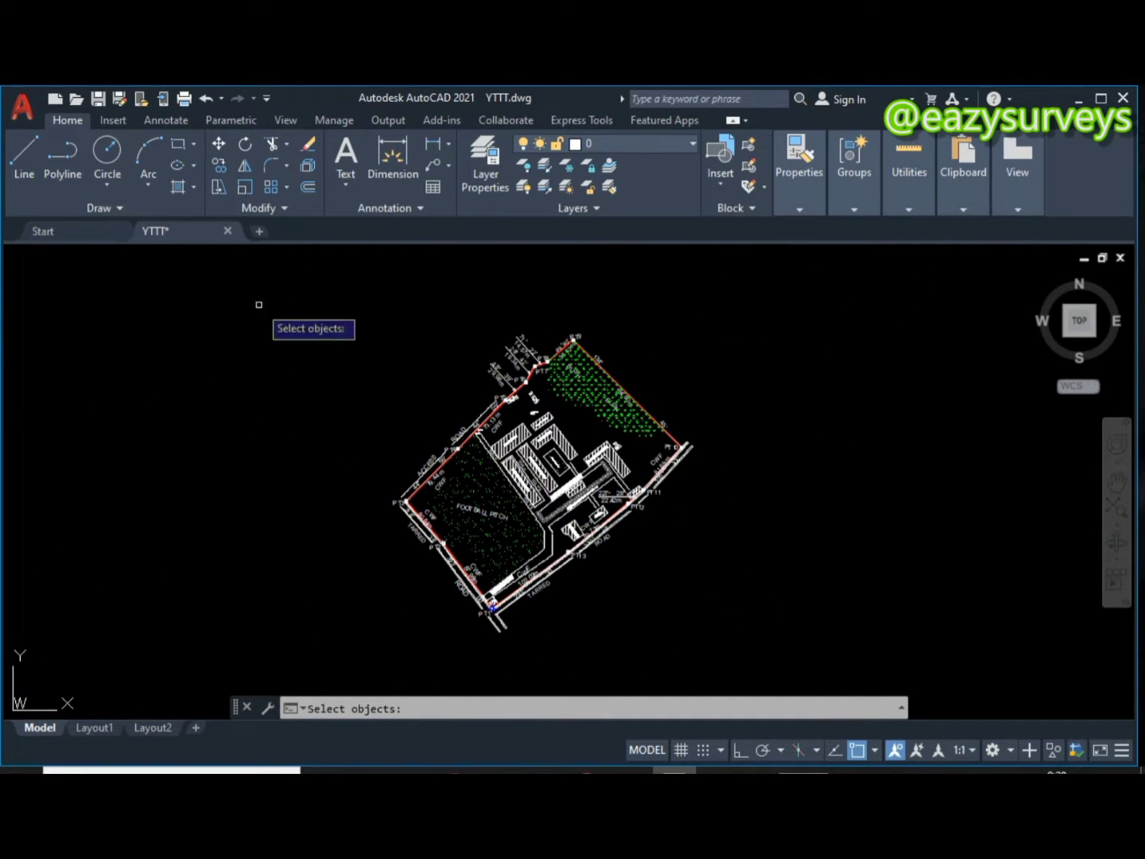
scroll(377, 391, down, 2)
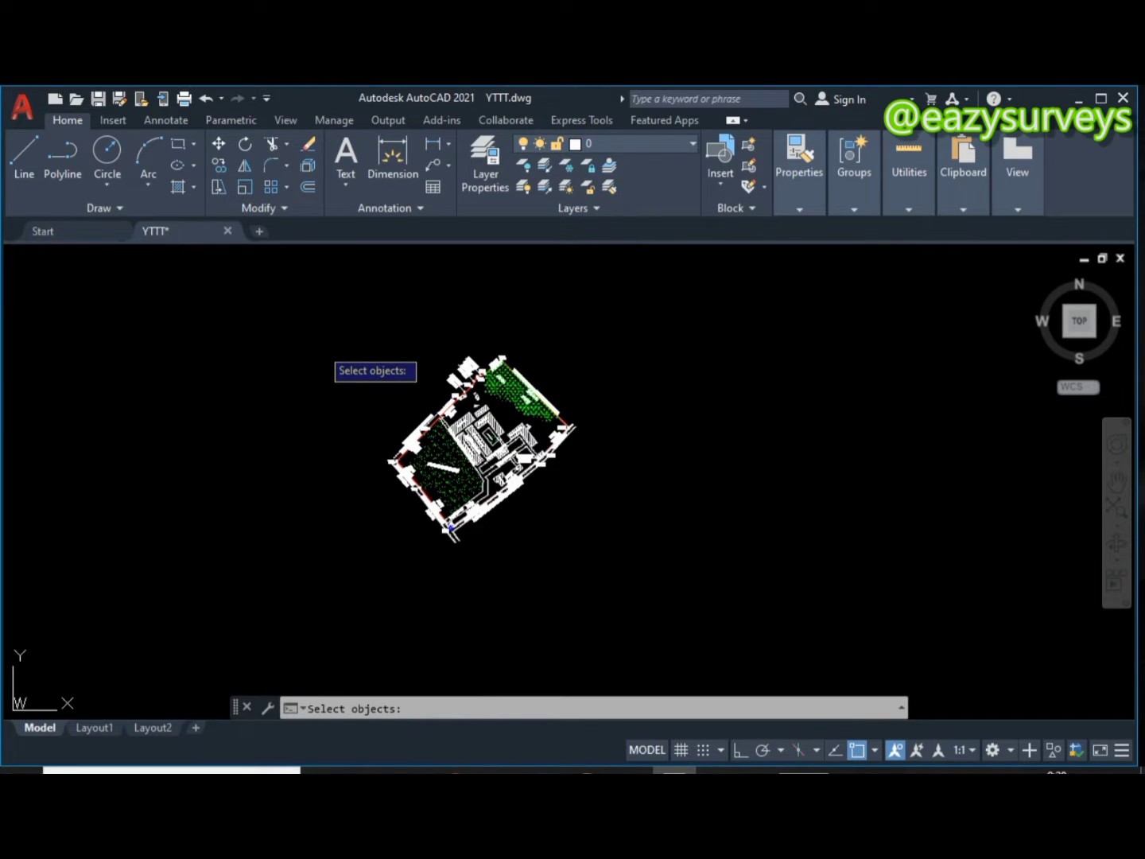
click(321, 348)
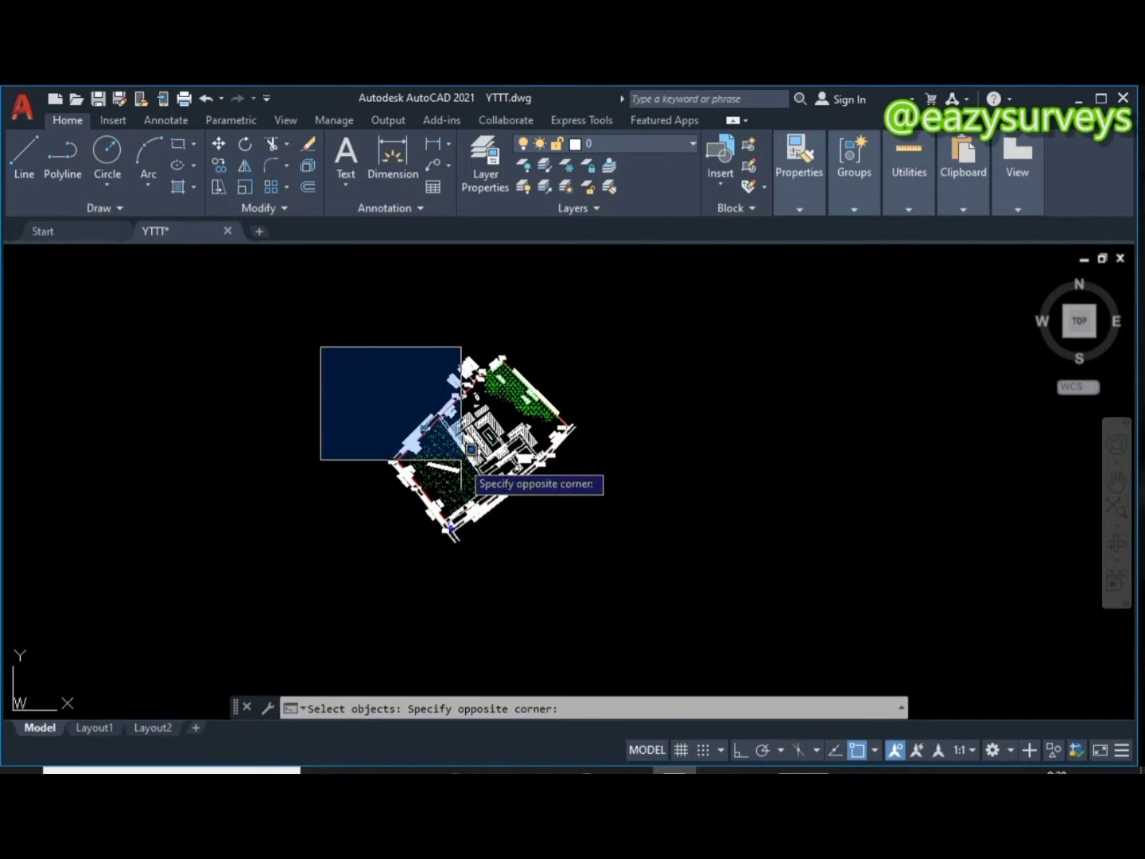
click(629, 552)
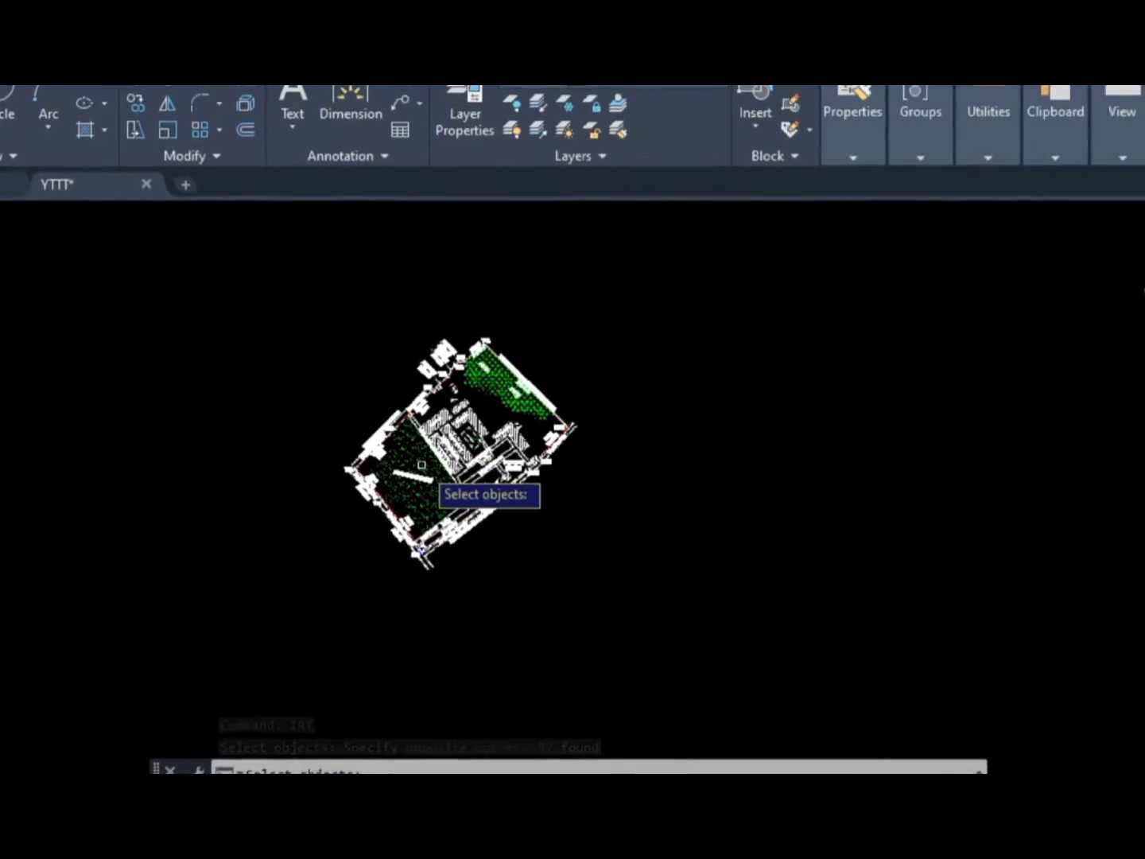
scroll(462, 470, up, 5)
scroll(469, 462, down, 5)
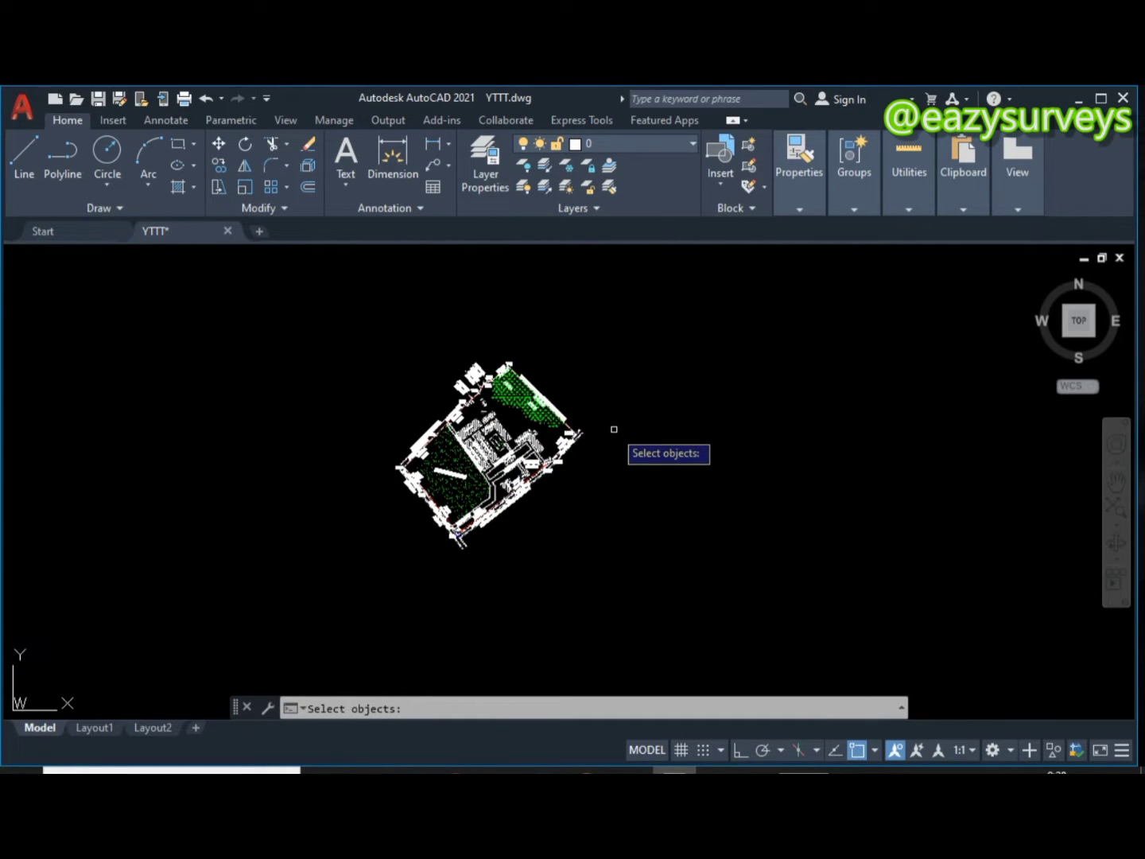
- Finish selection and save the shapefile as SHAPEFILE_DATA in the YOUTUBE folder
right_click(614, 430)
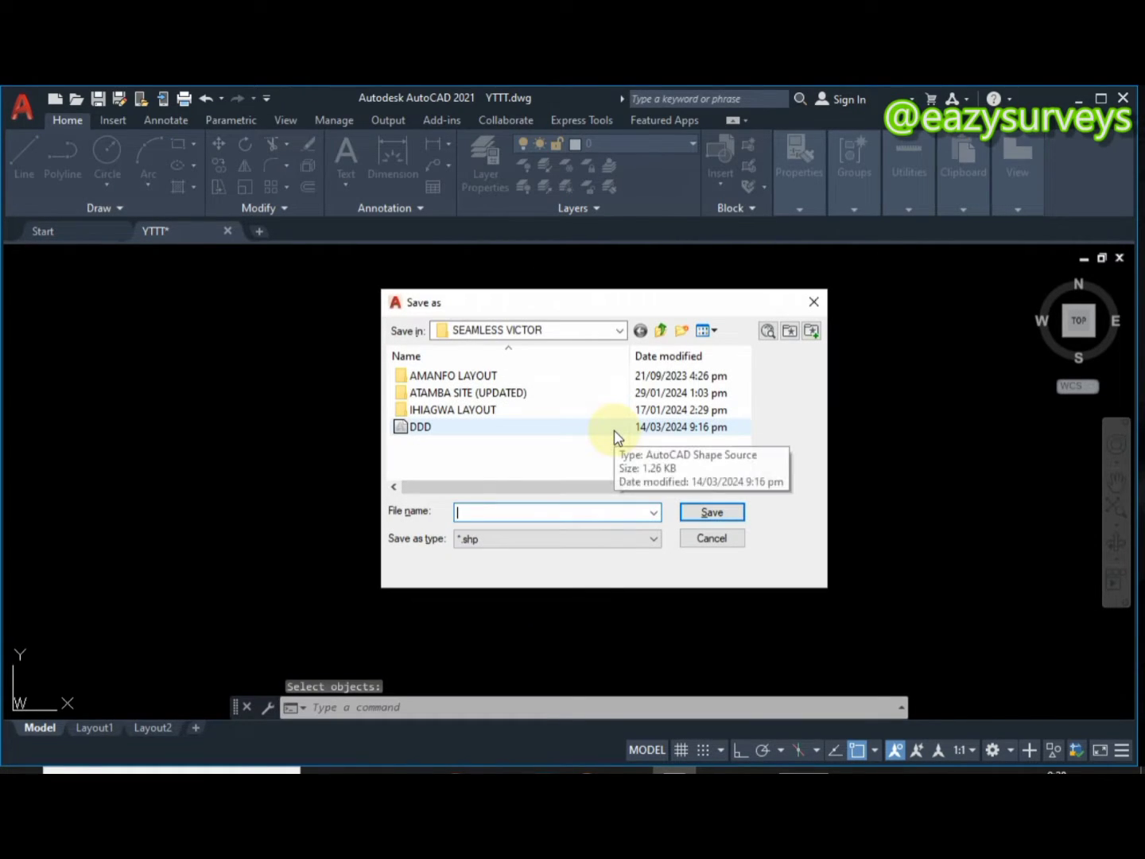
click(618, 330)
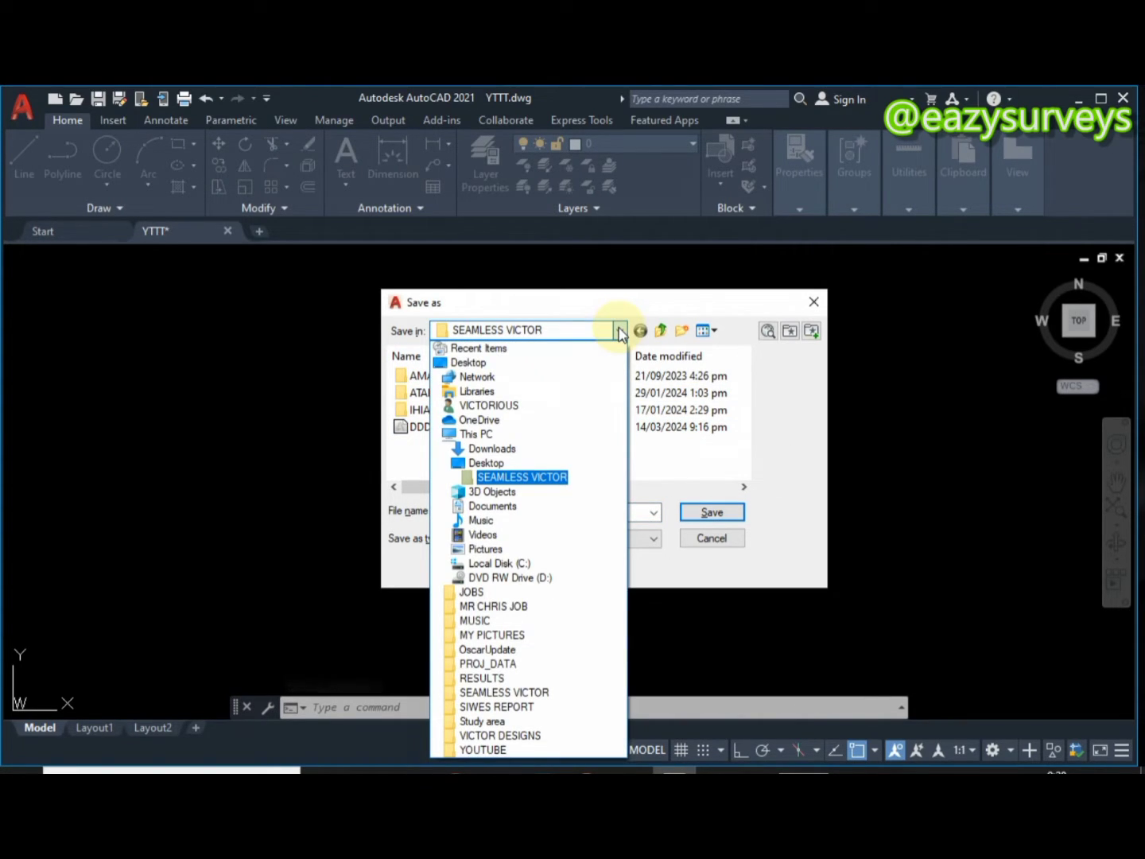
click(502, 750)
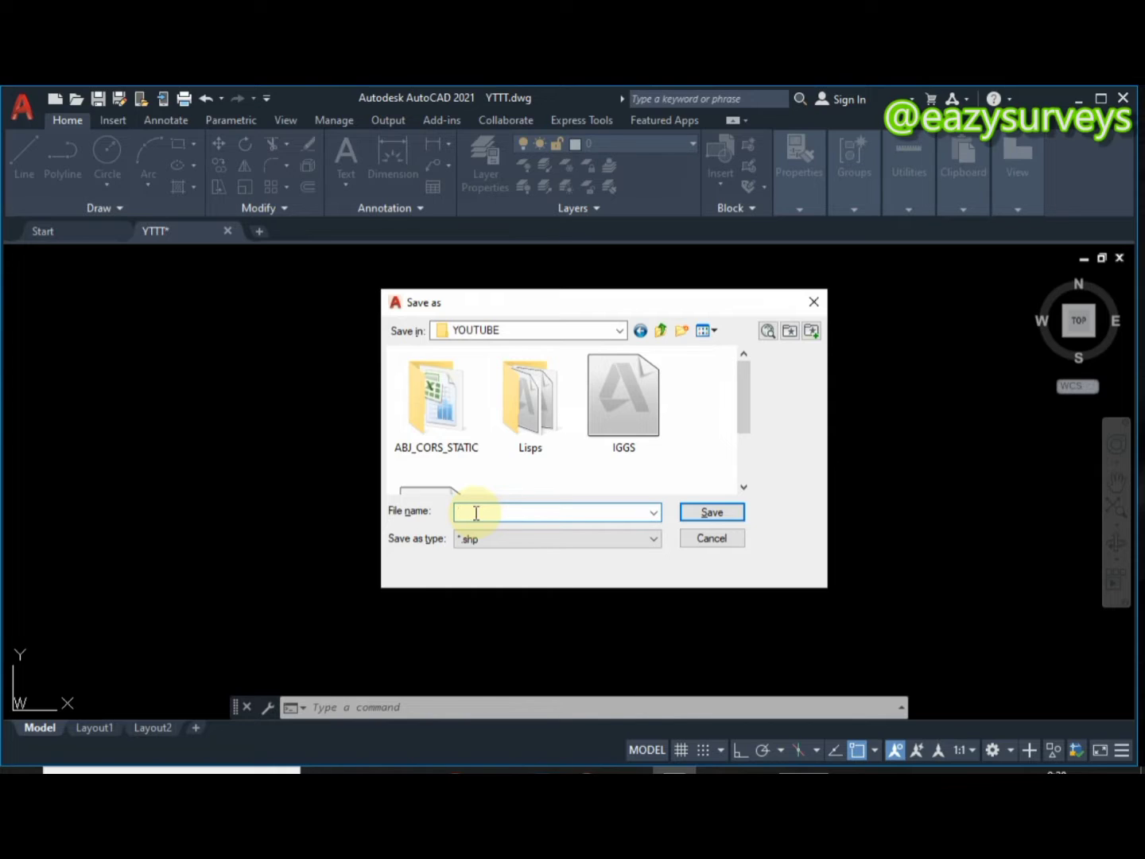
text(SHAPEF)
text(ILE)
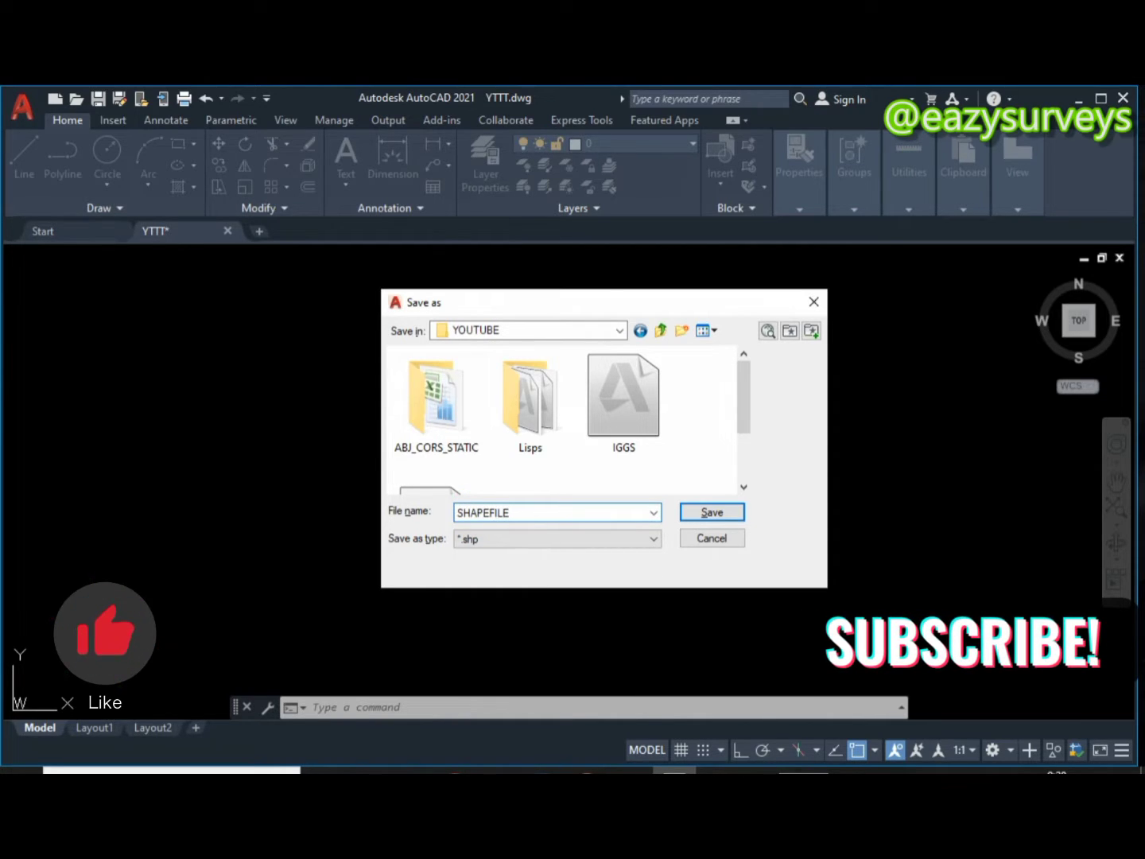
text(_DAT)
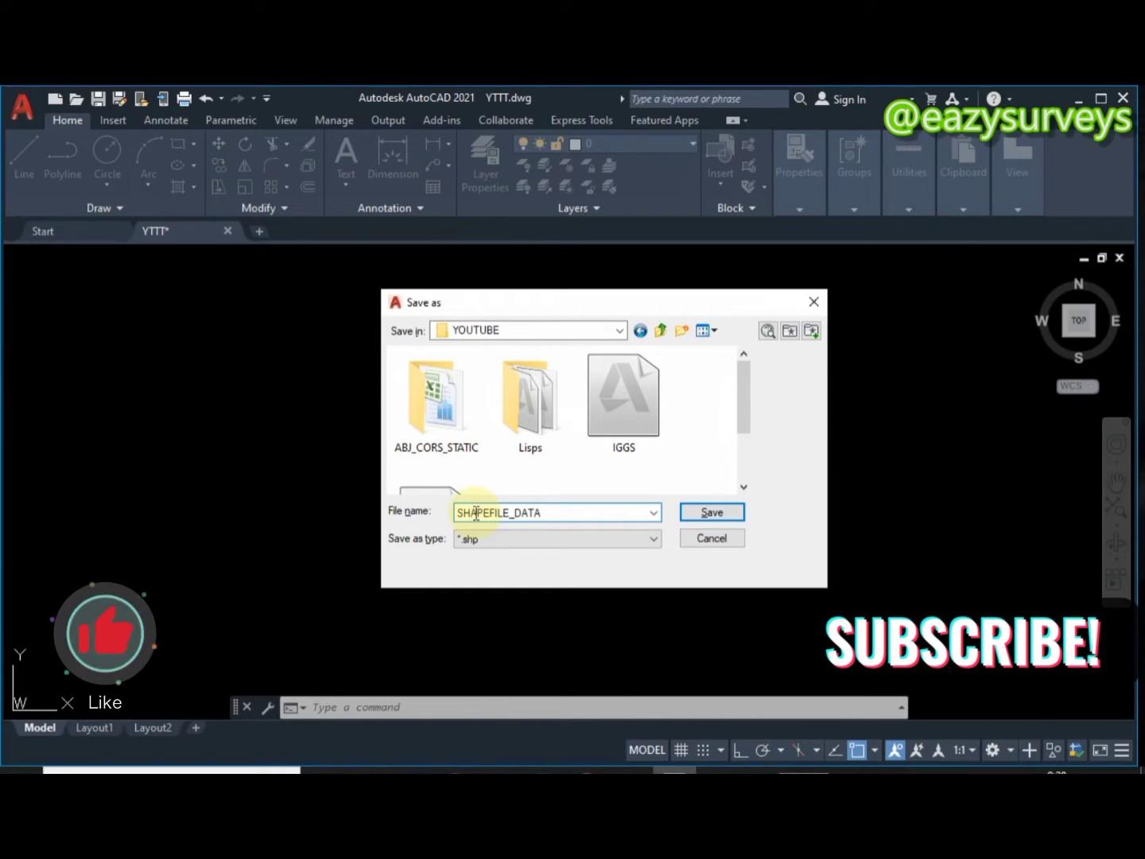
text(A)
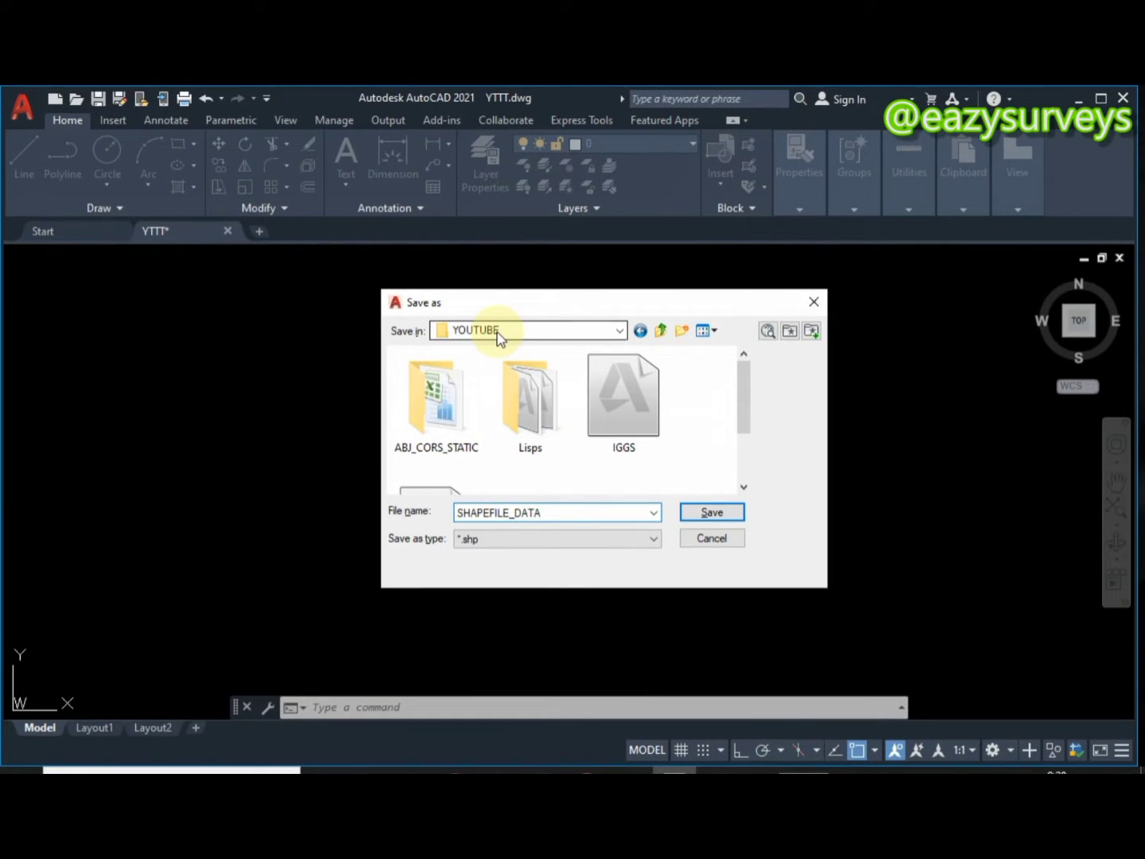
click(712, 512)
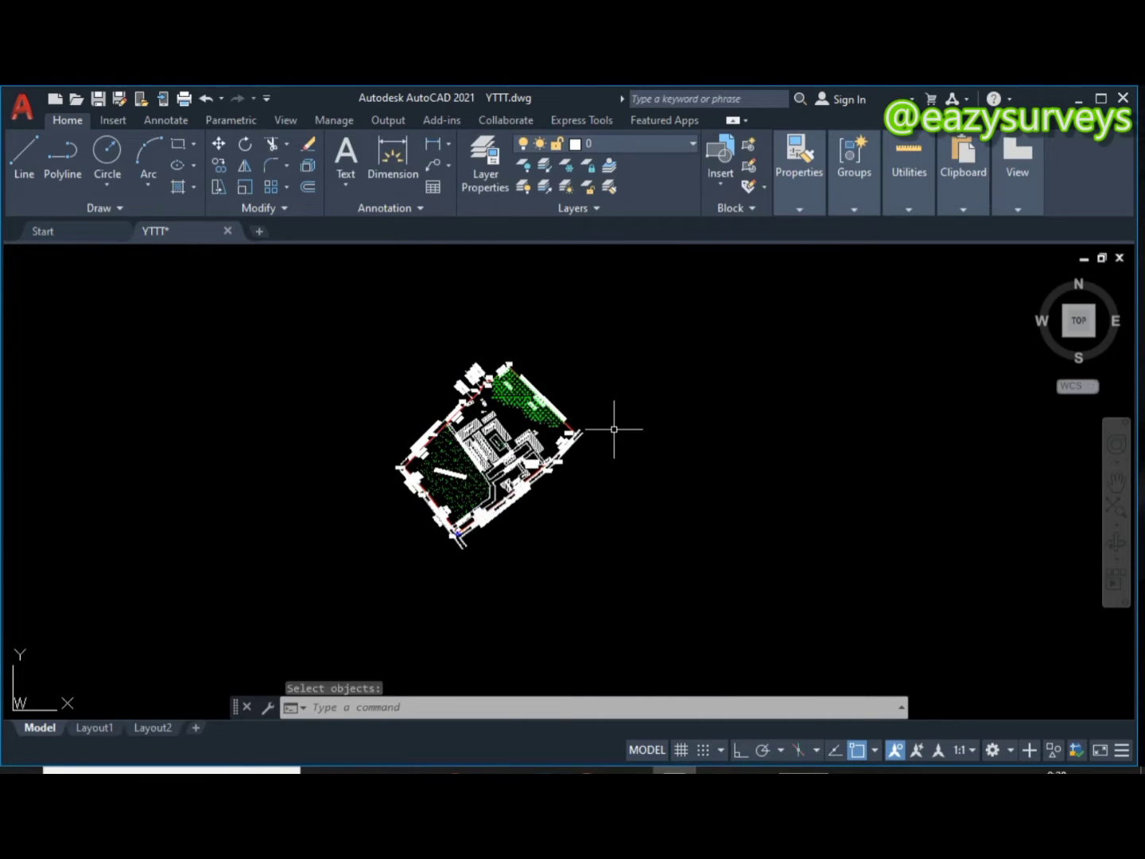
- End the selection prompt, minimise AutoCAD and switch to the empty ArcMap map
key(Return)
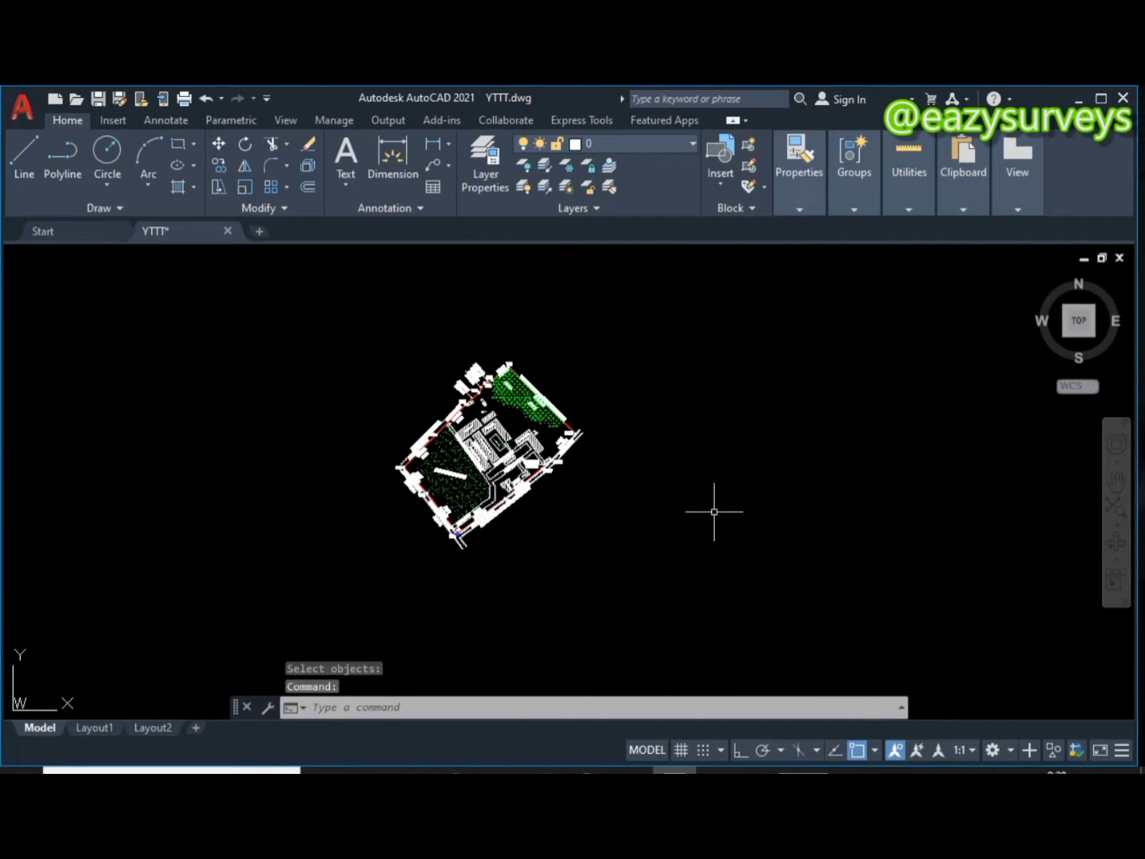
click(1080, 100)
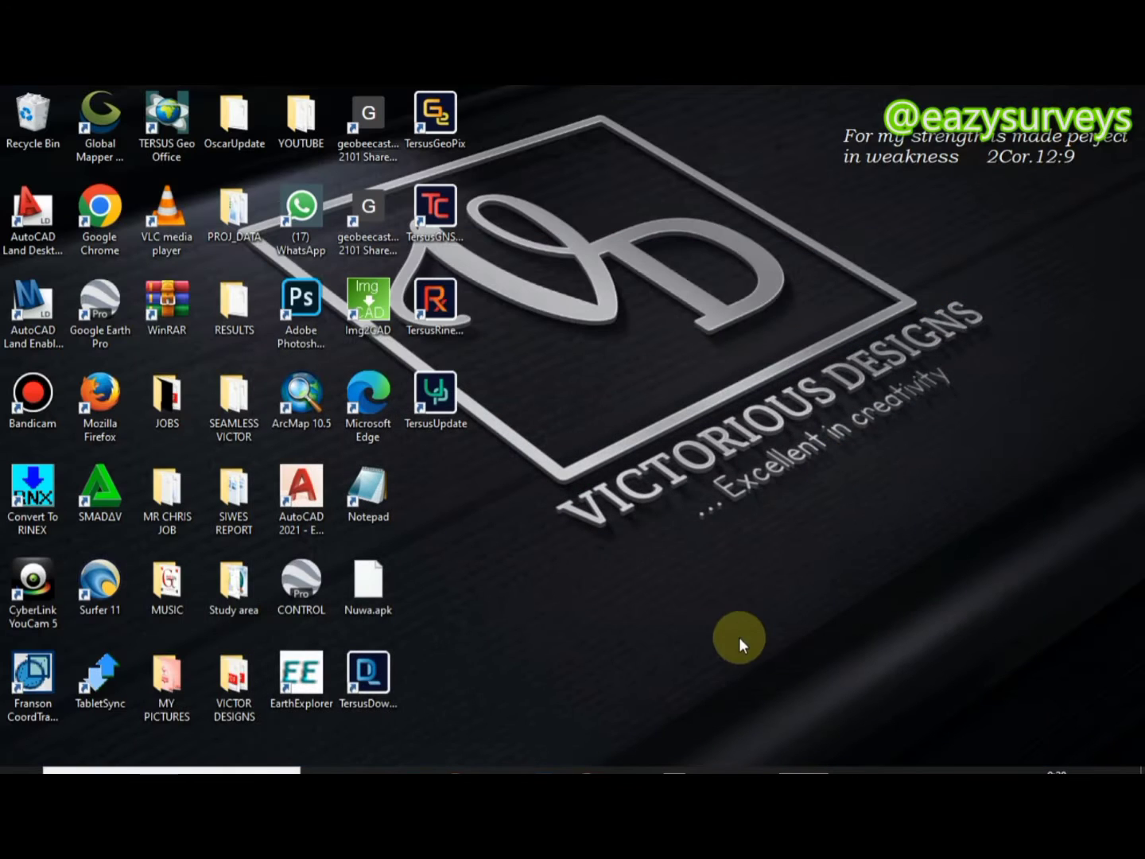
click(633, 767)
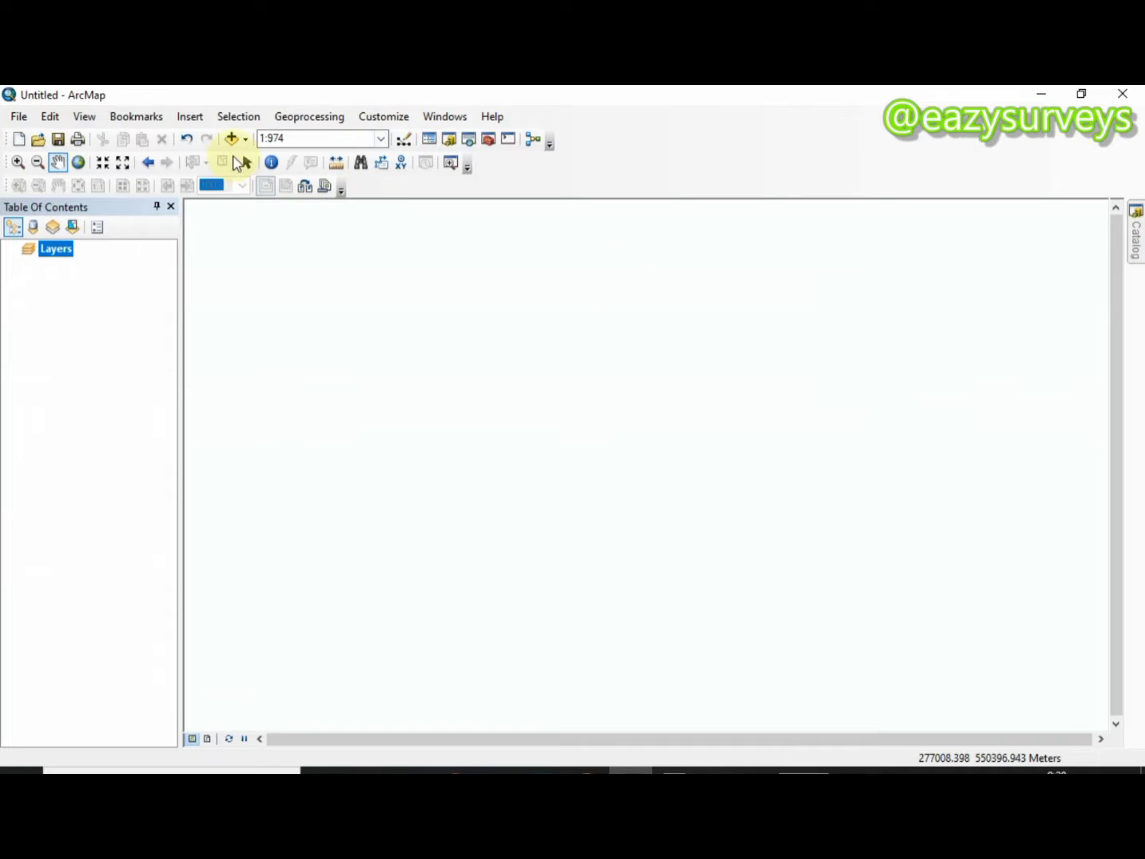
- Add SHAPEFILE_DATA.shp from Desktop\YOUTUBE to the map via Add Data
click(227, 138)
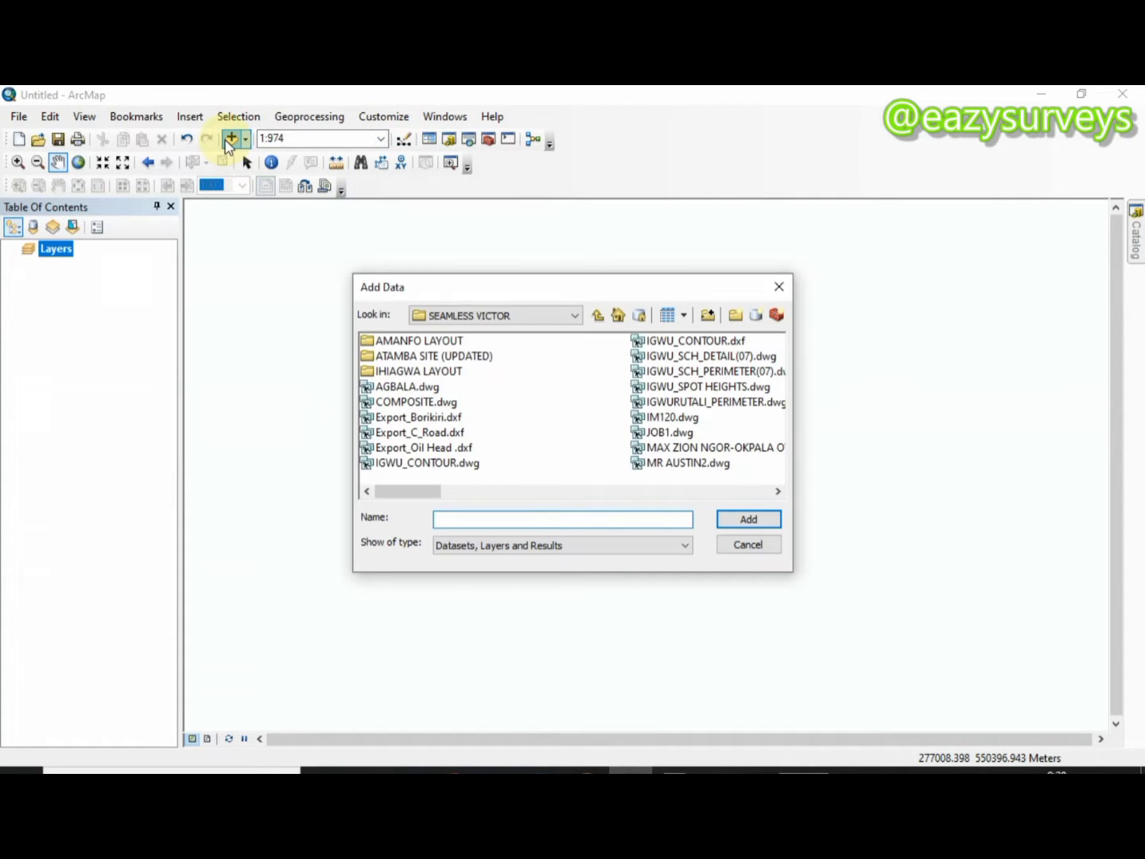
click(598, 316)
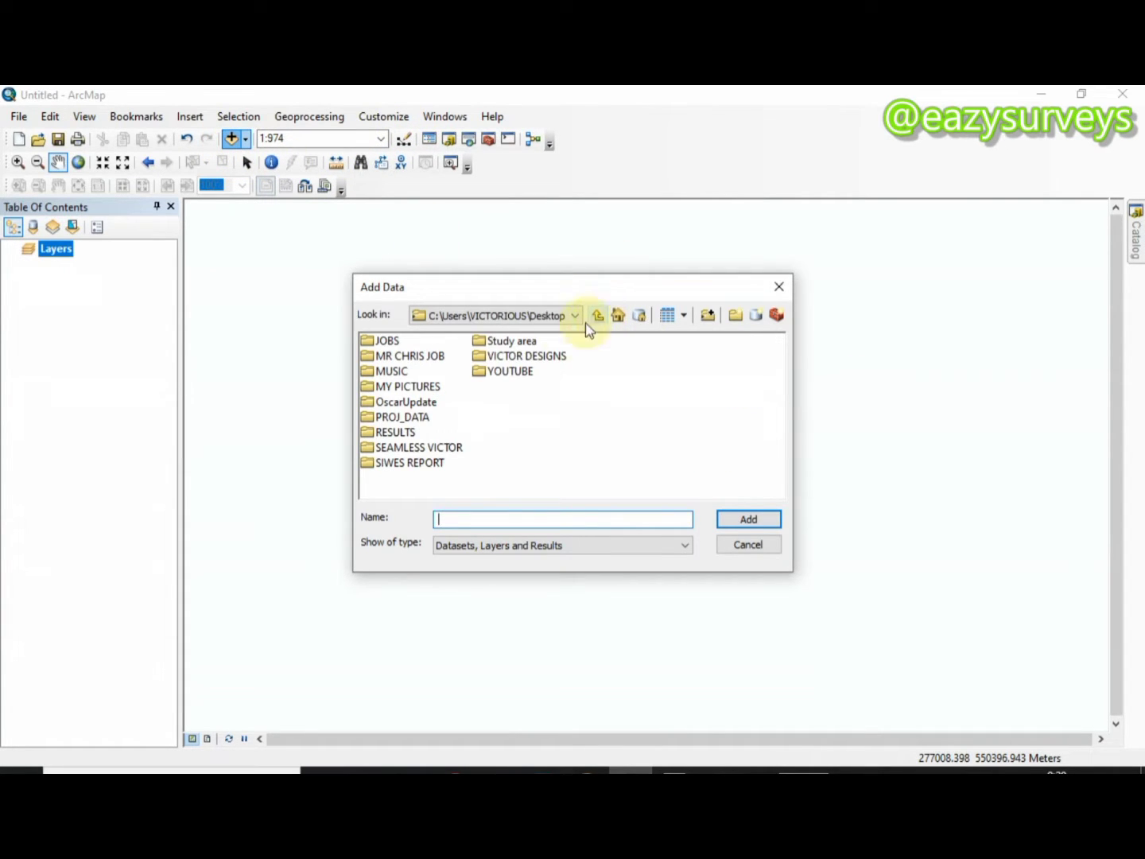
double_click(513, 372)
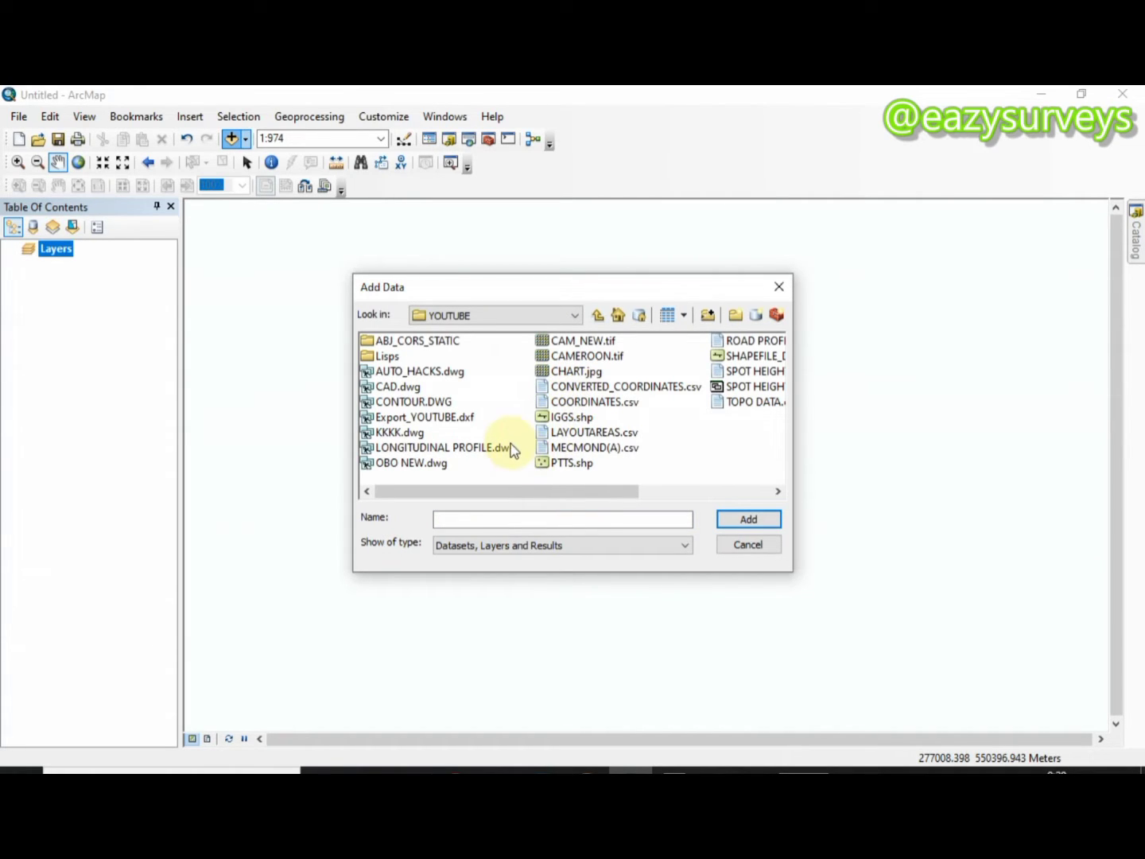
scroll(512, 442, right, 2)
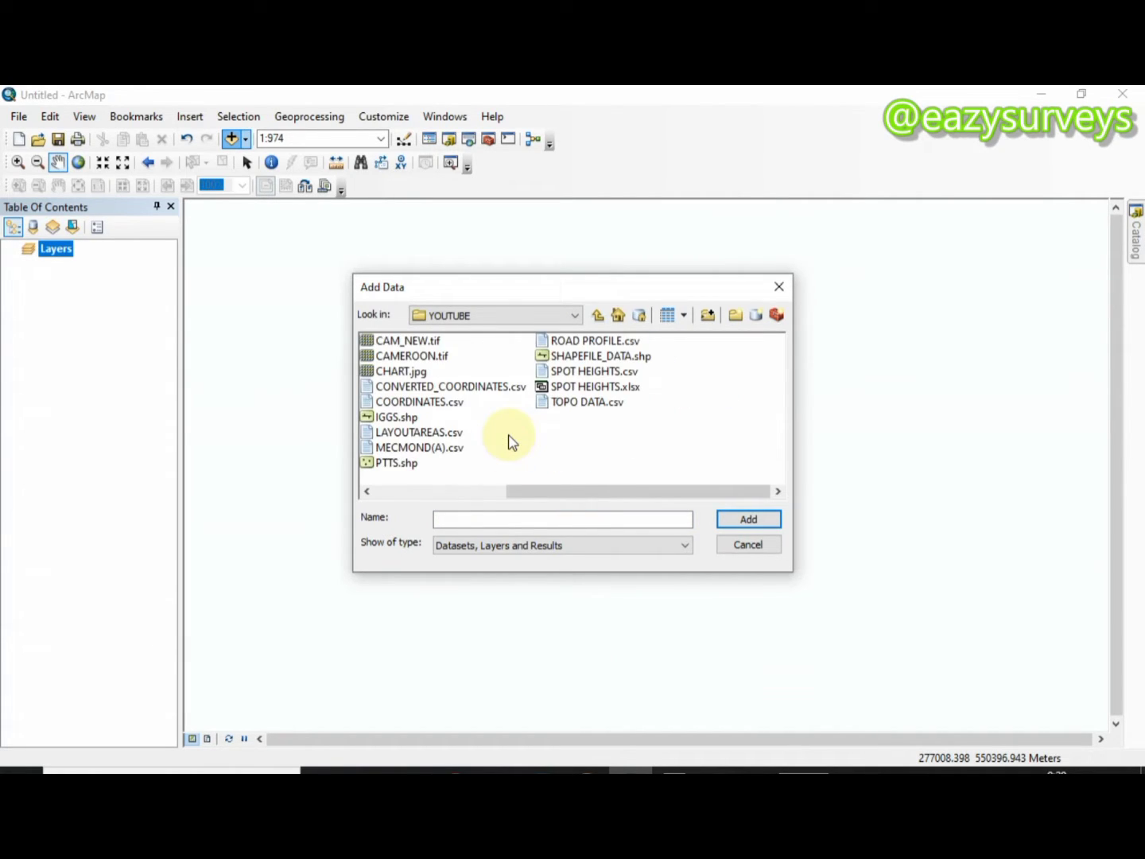
click(592, 359)
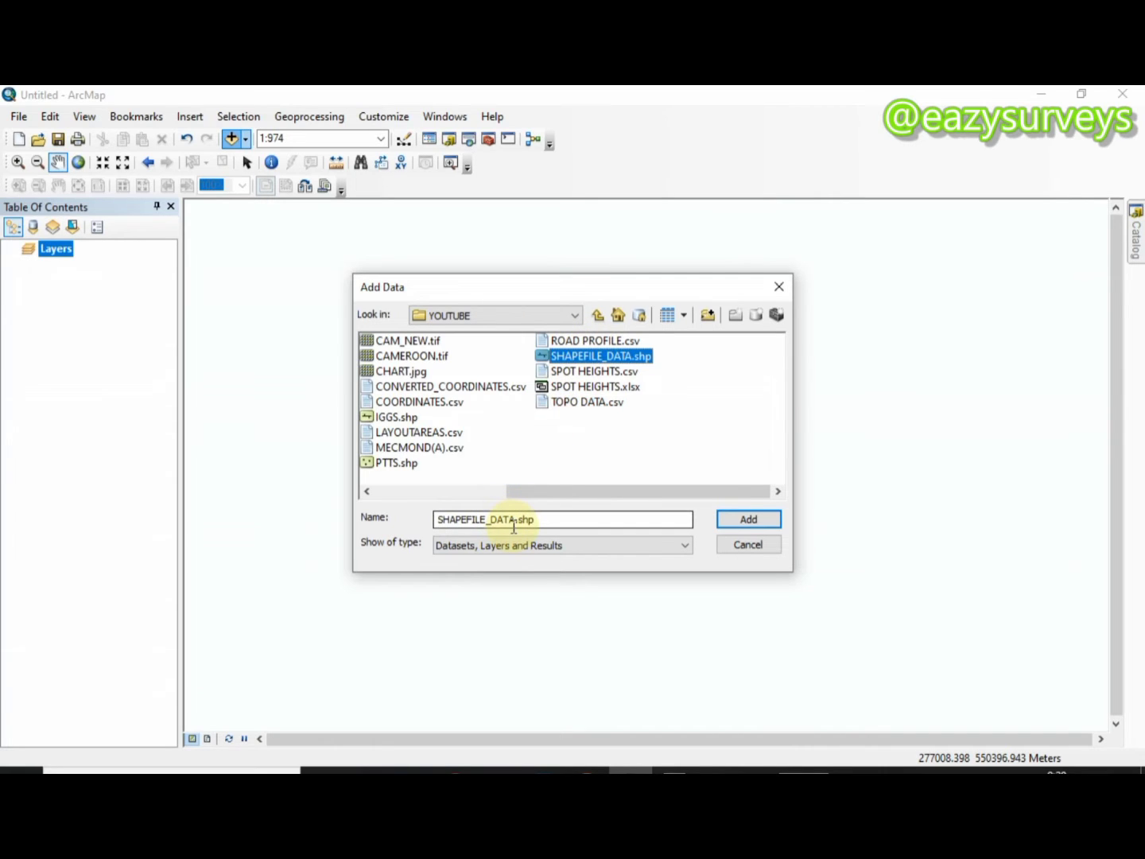
click(770, 523)
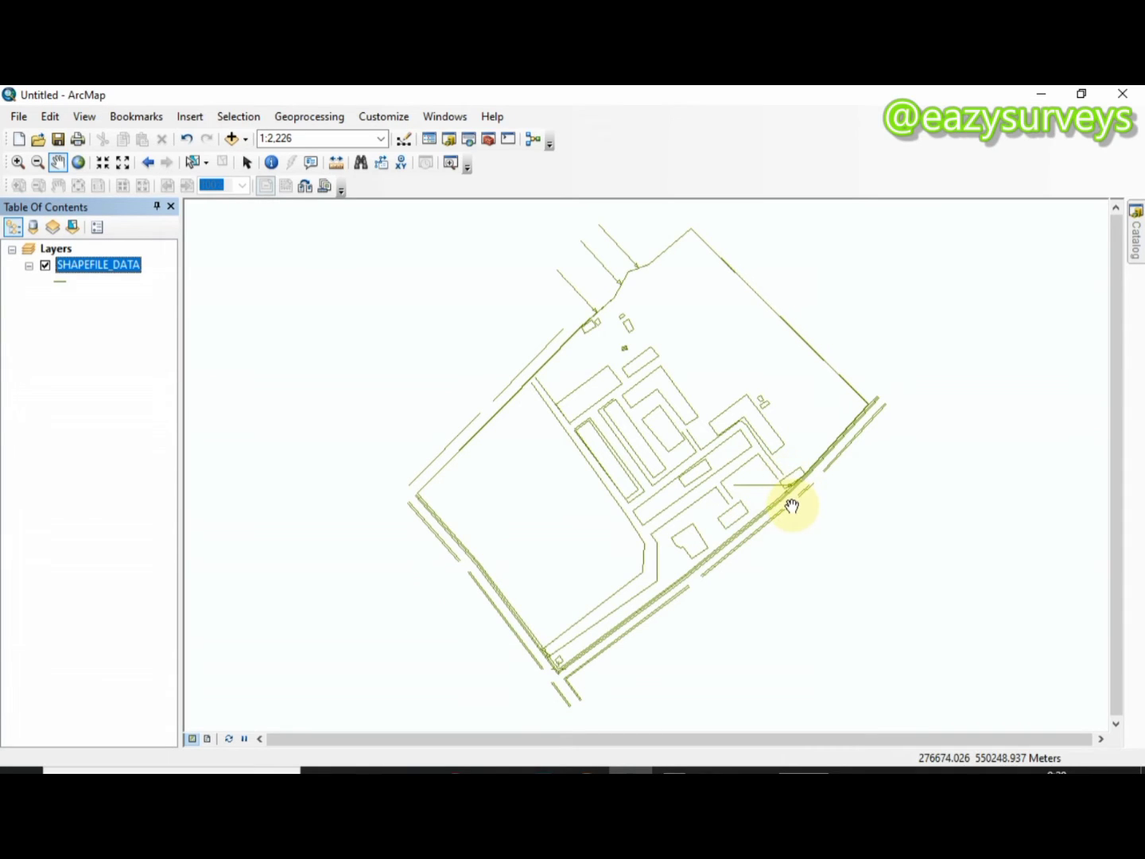
- Change the SHAPEFILE_DATA layer's line symbol to the black Major Road style
click(63, 284)
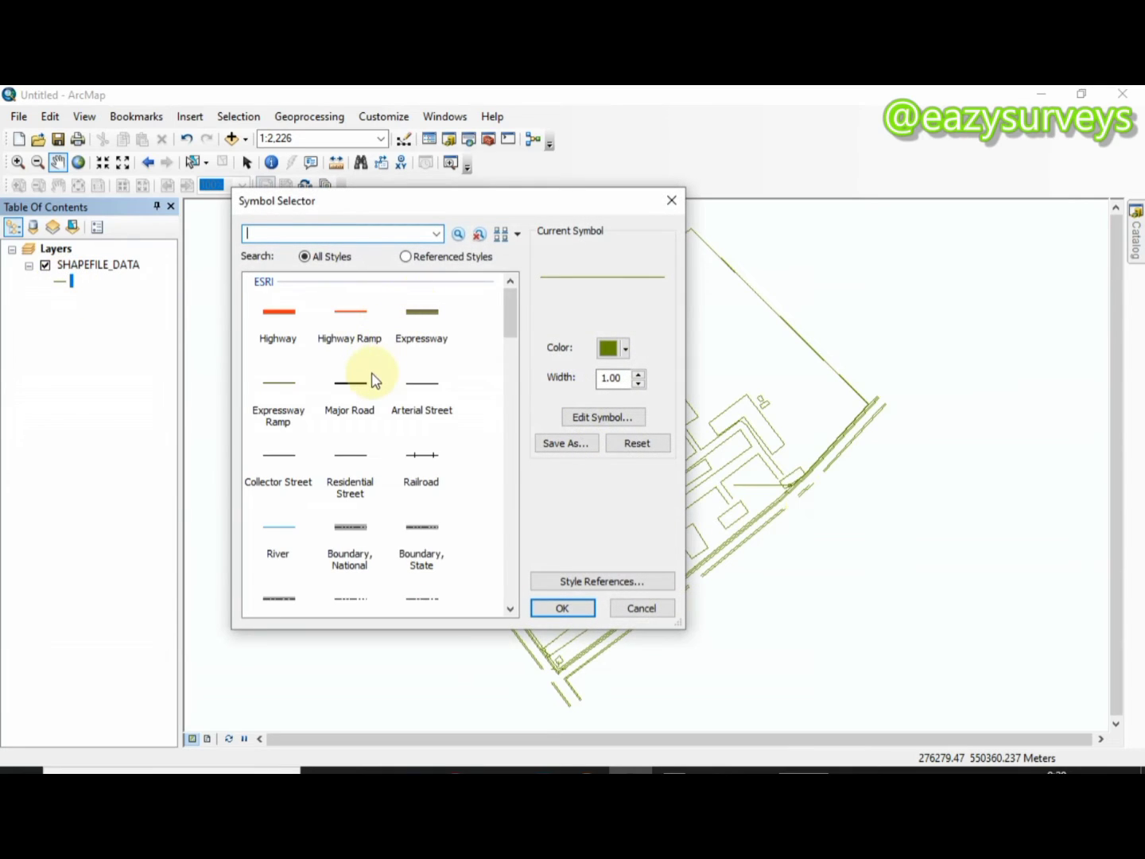
click(370, 378)
click(562, 609)
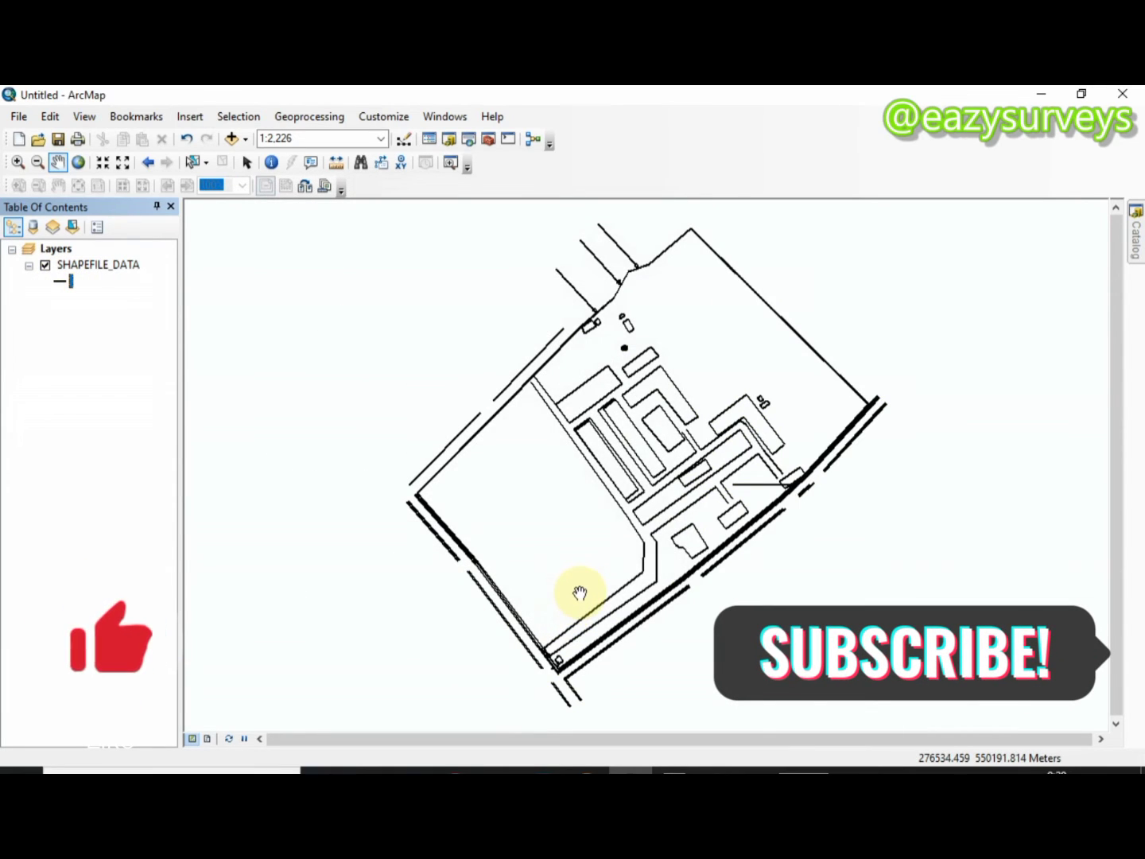
scroll(621, 490, down, 2)
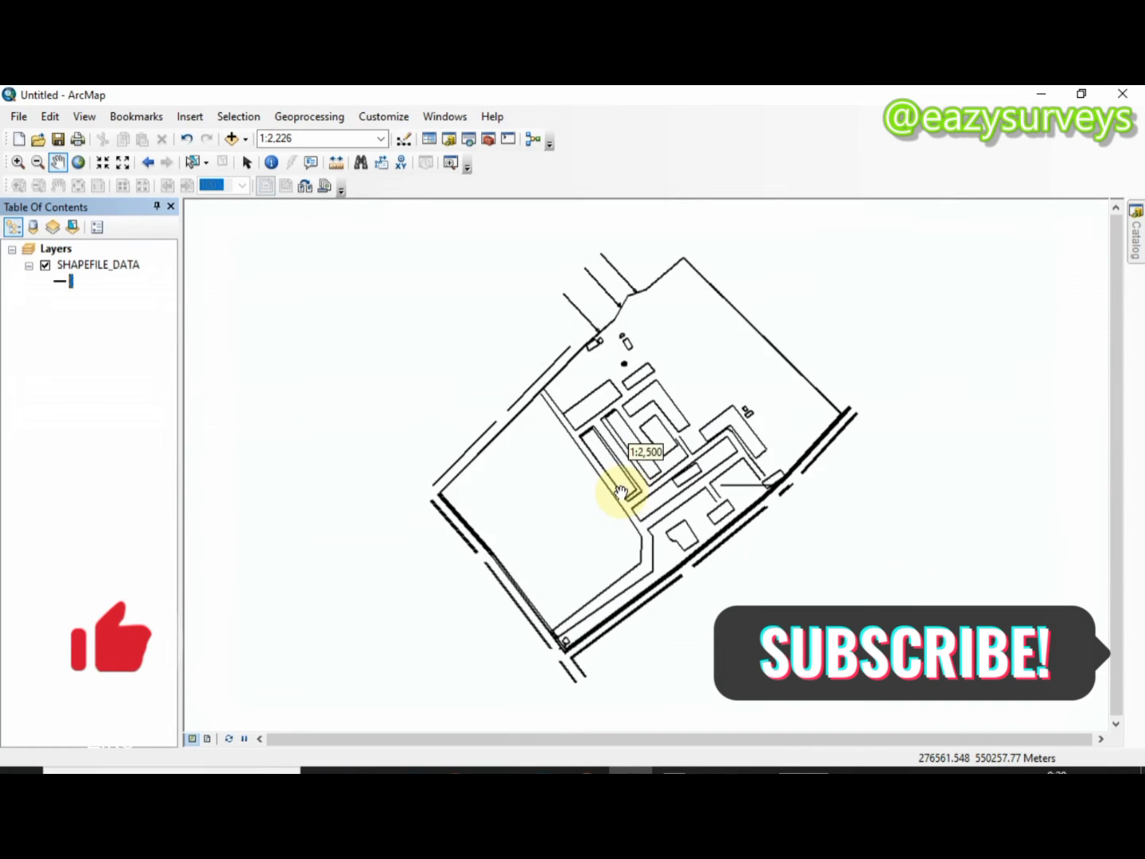